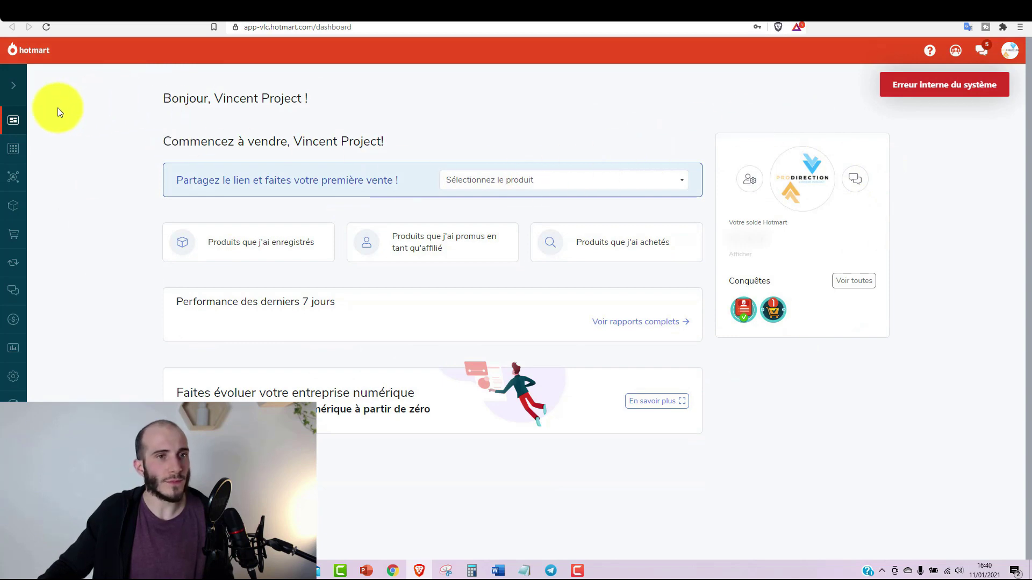
Open the general sales overview in Hotmart and review the listed transaction and the total earned.
{"action": "mouse_move", "coordinate": [11, 166]}
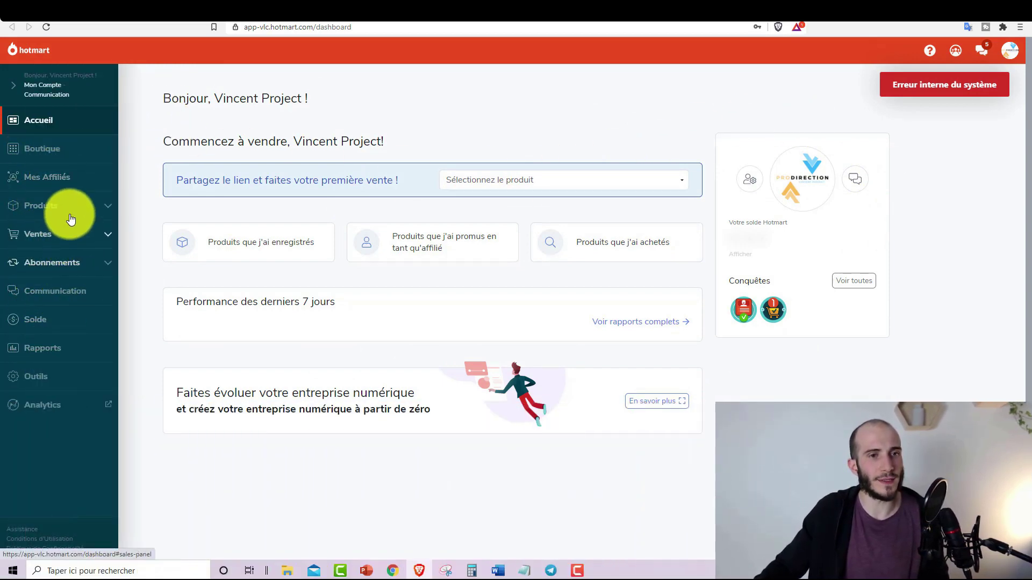
{"action": "left_click", "coordinate": [90, 208]}
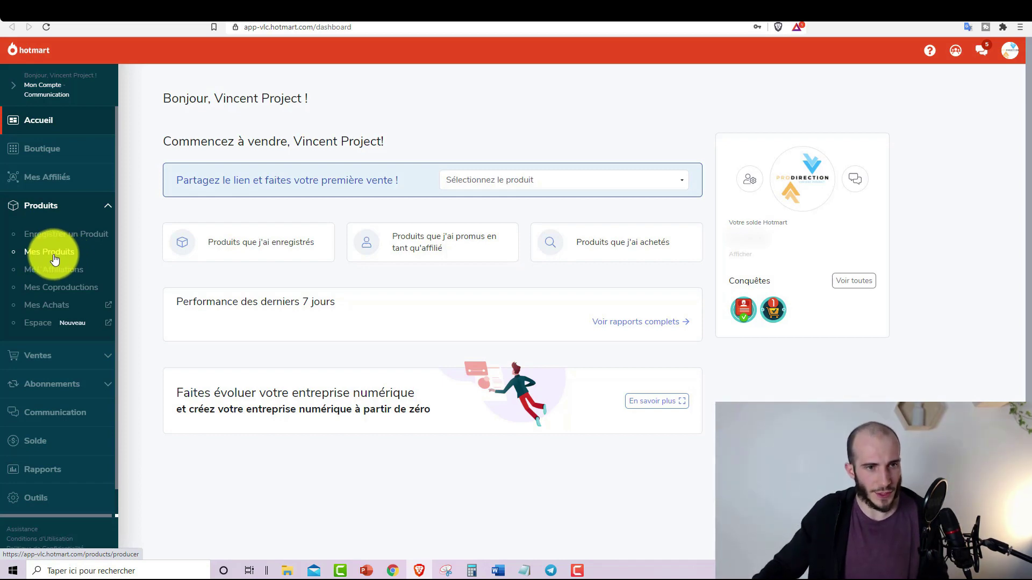
{"action": "left_click", "coordinate": [74, 355]}
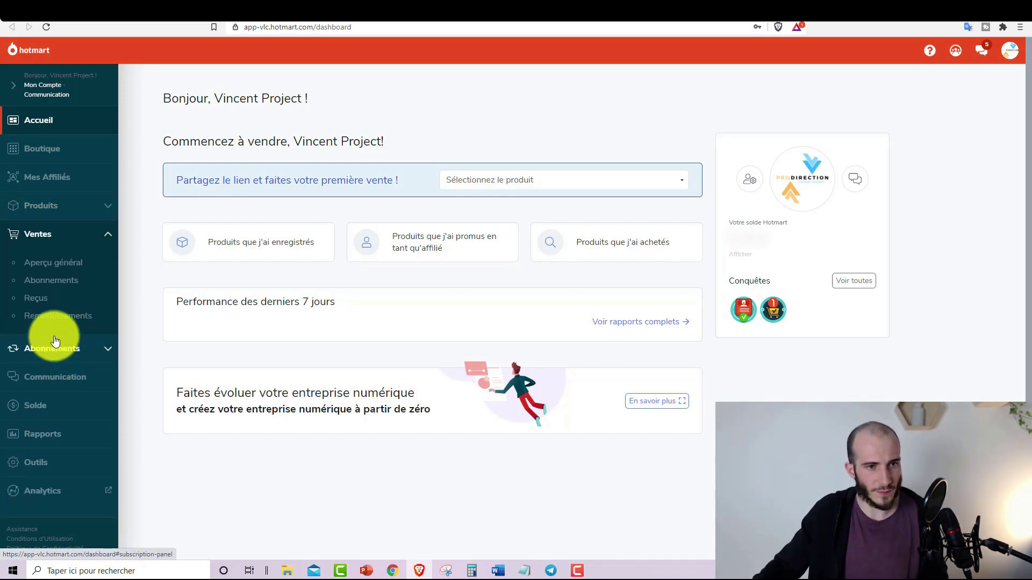
{"action": "left_click", "coordinate": [60, 264]}
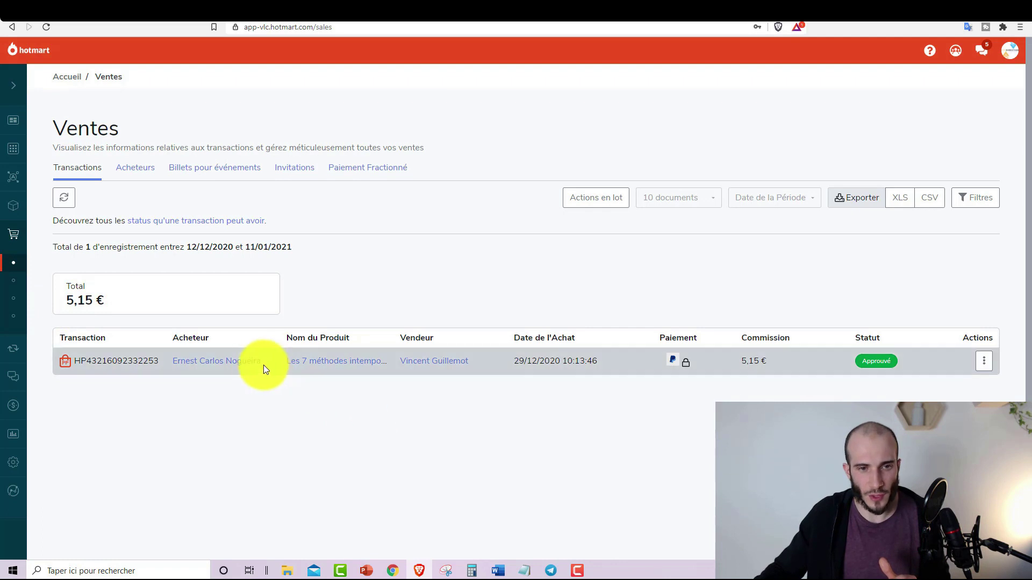
{"action": "left_click", "coordinate": [248, 371]}
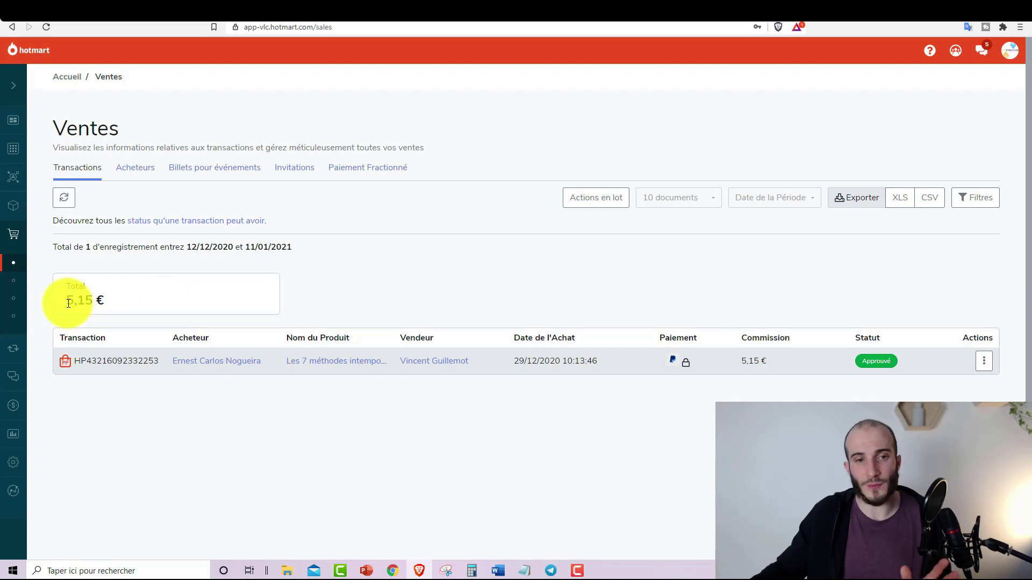
{"action": "left_click_drag", "start_coordinate": [43, 290], "coordinate": [74, 301]}
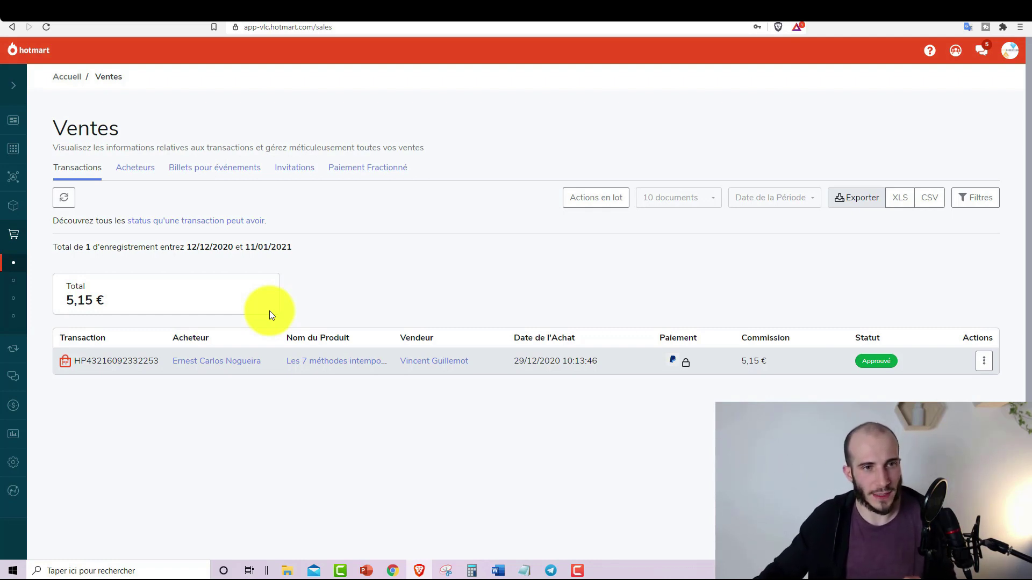
{"action": "mouse_move", "coordinate": [5, 262]}
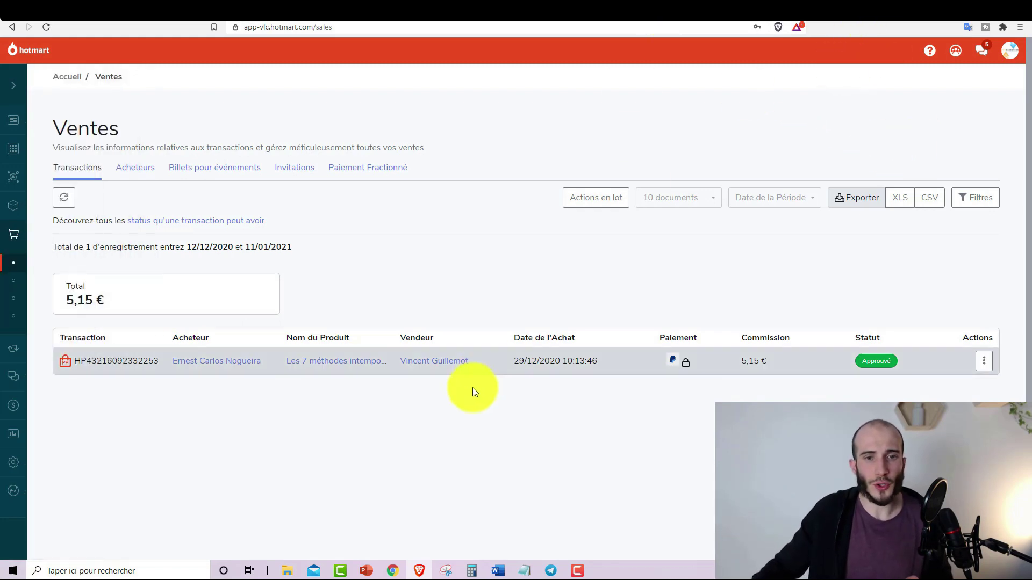
Switch to the PowerPoint slideshow and advance it to the "Trouver des produits" slide.
{"action": "mouse_move", "coordinate": [368, 569]}
{"action": "left_click", "coordinate": [409, 532]}
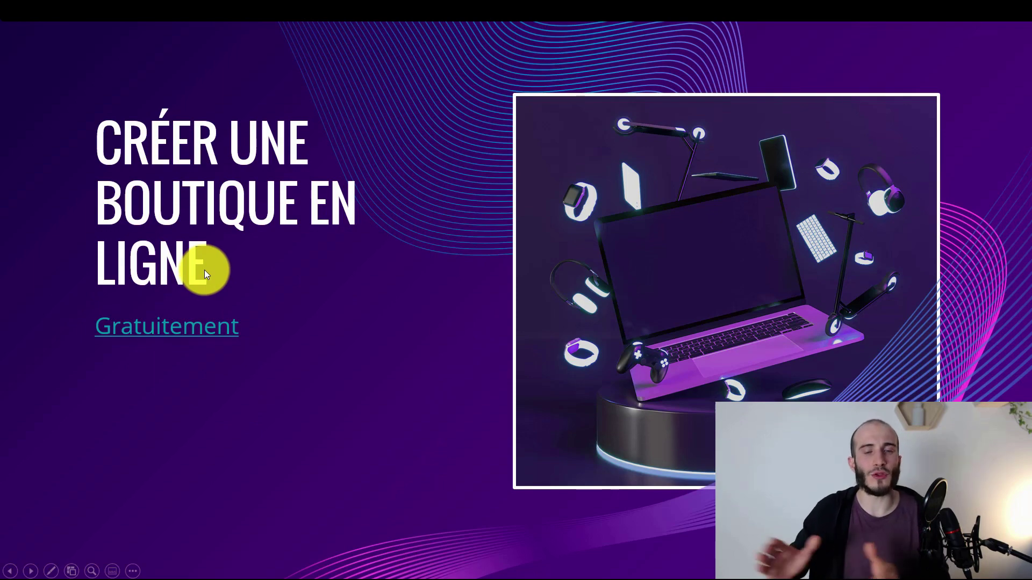
{"action": "left_click", "coordinate": [496, 330]}
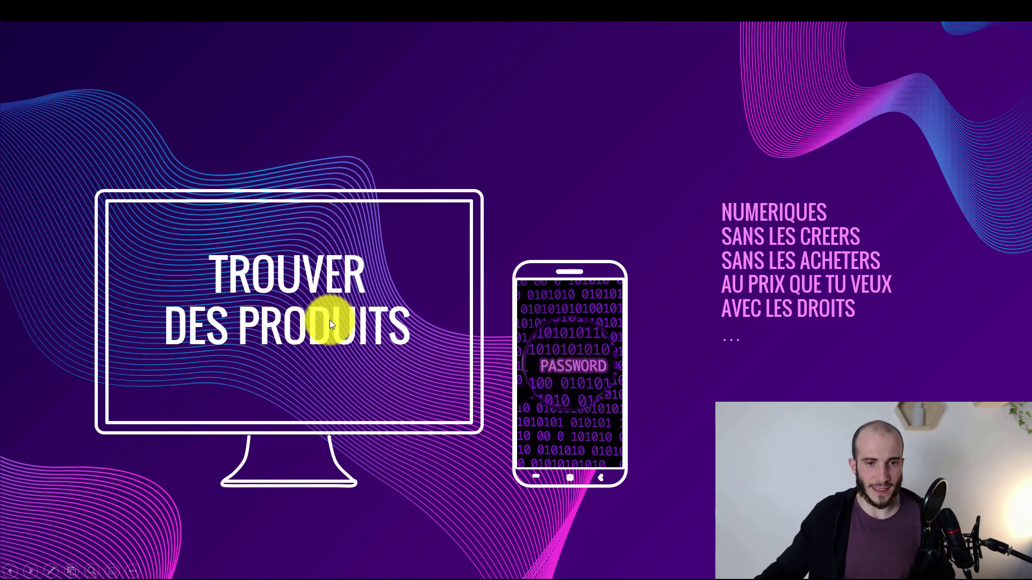
Return to the Brave browser and review the Freebies page of plrmines.com with its categories of free products.
{"action": "key", "text": "super"}
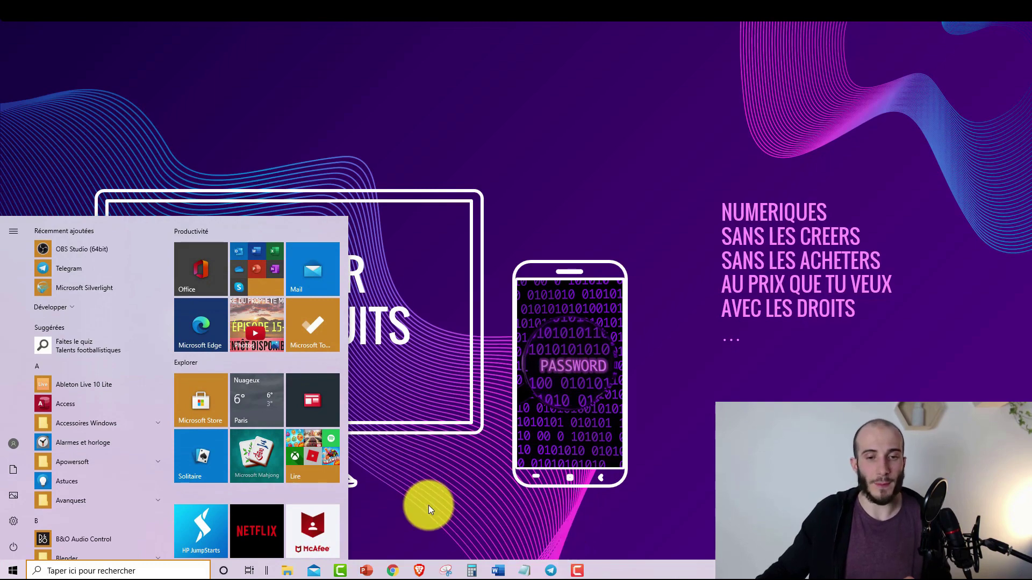
{"action": "left_click", "coordinate": [417, 568]}
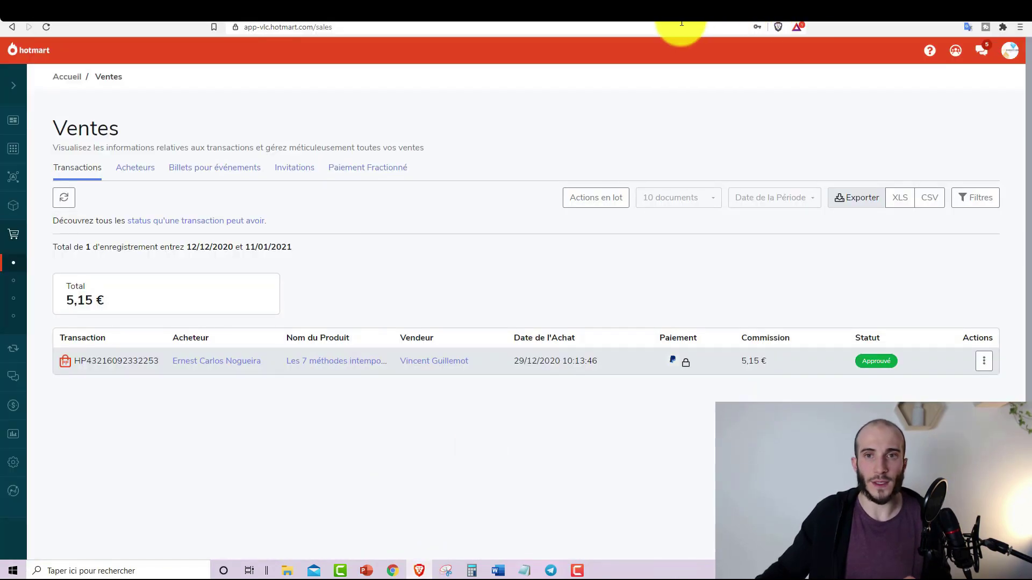
{"action": "left_click", "coordinate": [514, 16]}
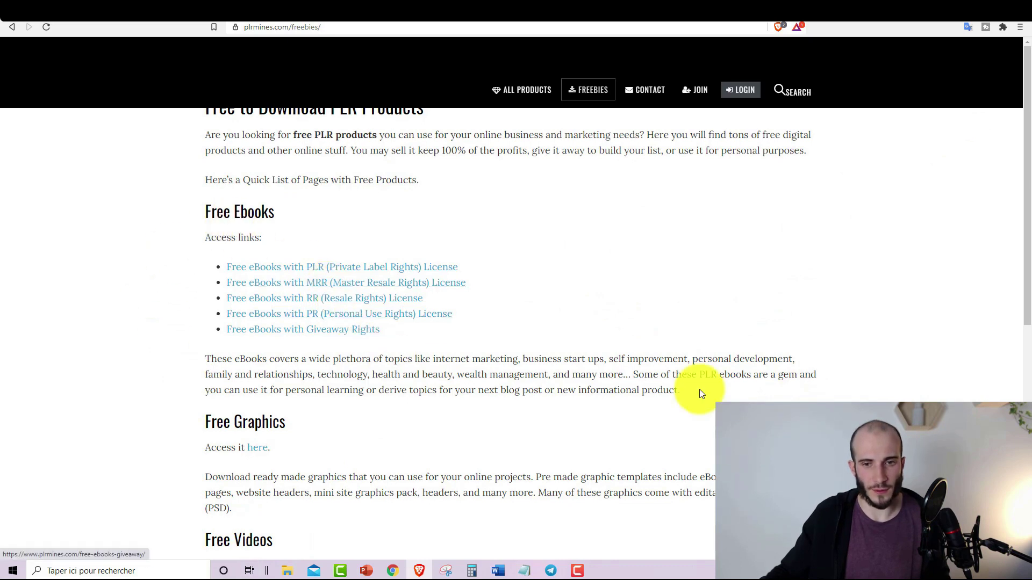
{"action": "scroll", "coordinate": [559, 386], "scroll_direction": "down", "scroll_amount": 7}
{"action": "scroll", "coordinate": [586, 422], "scroll_direction": "up", "scroll_amount": 7}
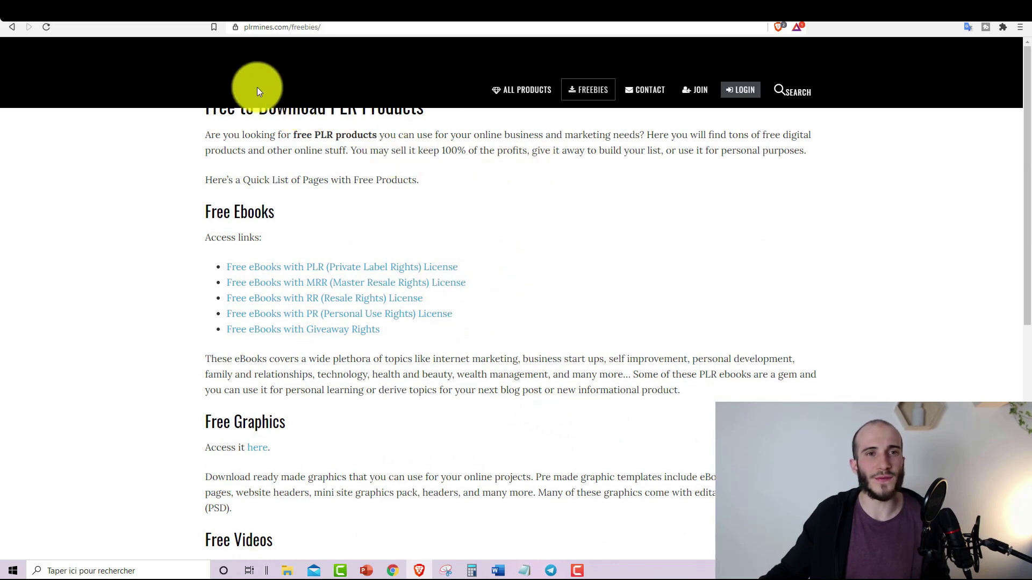
{"action": "mouse_move", "coordinate": [527, 89]}
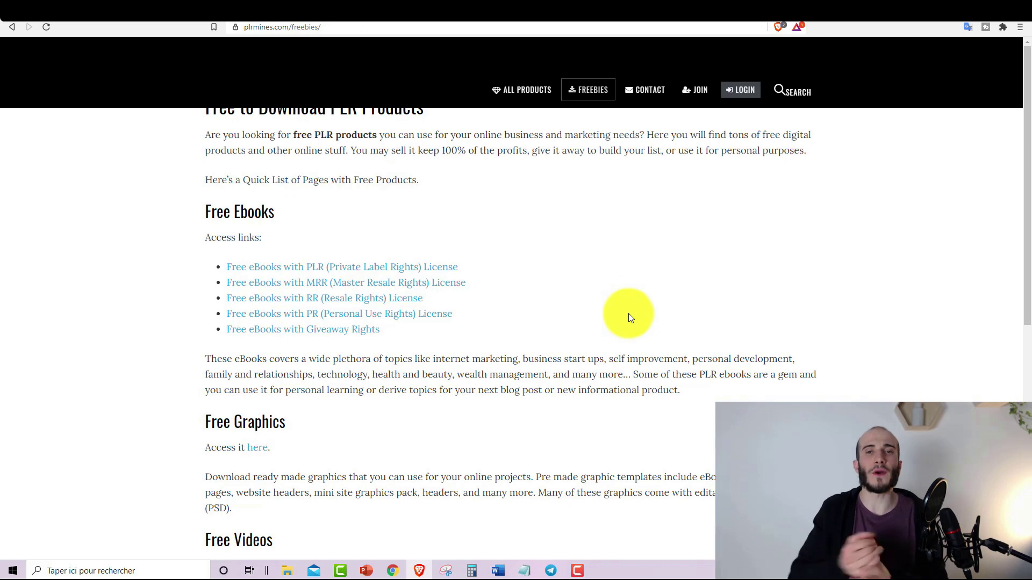
{"action": "left_click", "coordinate": [592, 94]}
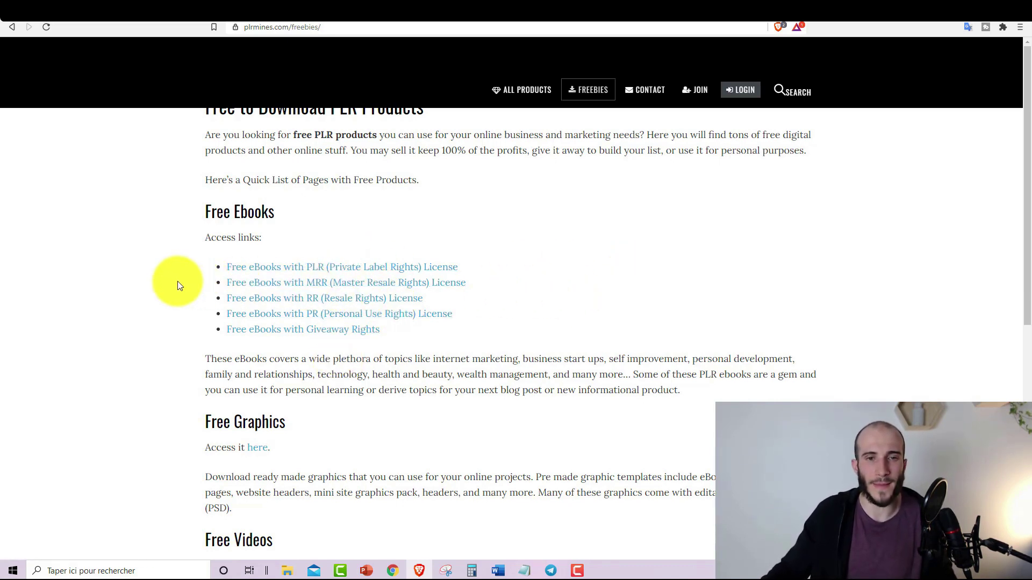
Open the free eBooks with MRR (Master Resale Rights) License and browse the full first page of titles.
{"action": "left_click", "coordinate": [341, 282]}
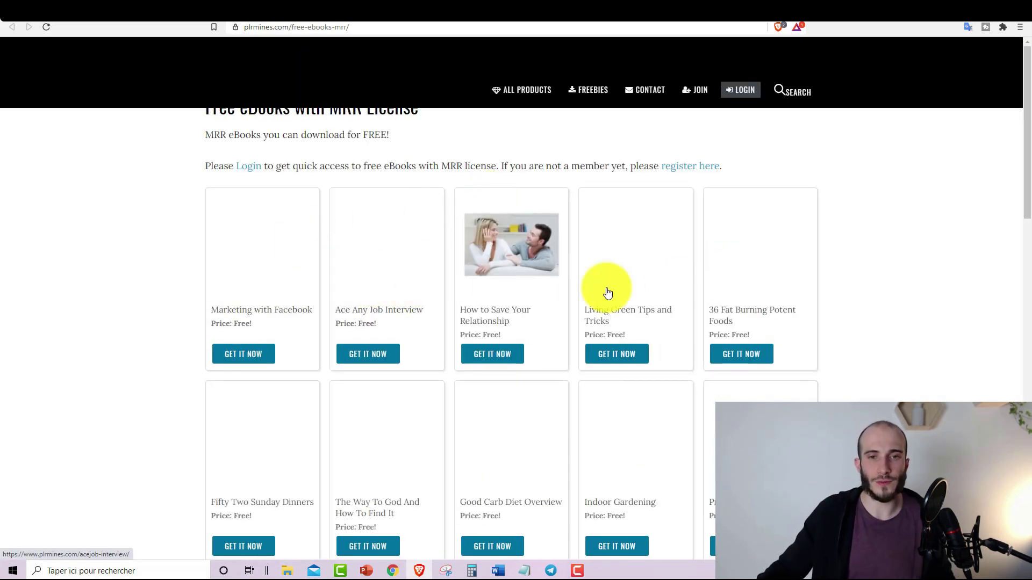
{"action": "scroll", "coordinate": [537, 245], "scroll_direction": "down", "scroll_amount": 10}
{"action": "scroll", "coordinate": [529, 250], "scroll_direction": "down", "scroll_amount": 8}
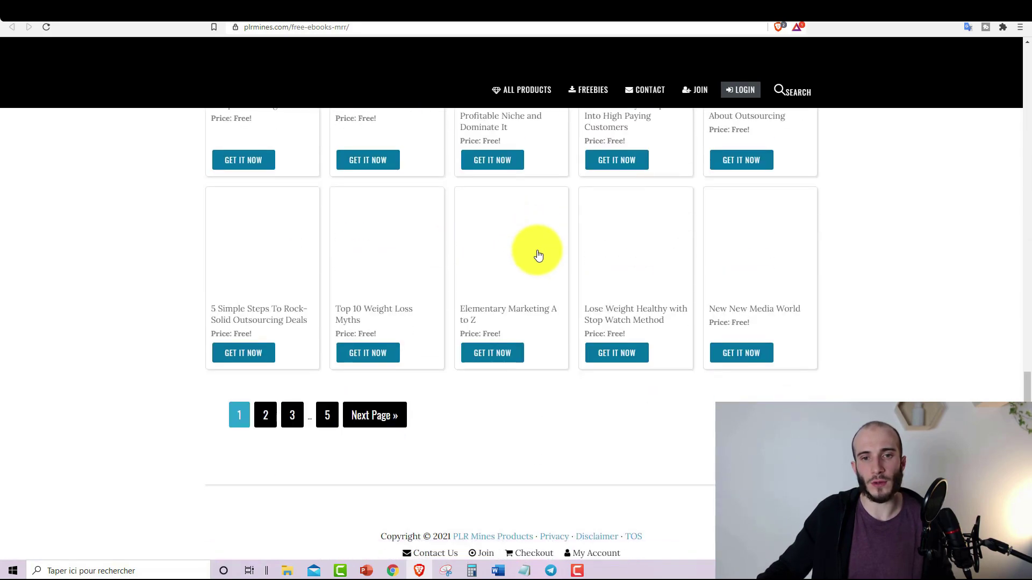
{"action": "scroll", "coordinate": [680, 350], "scroll_direction": "up", "scroll_amount": 15}
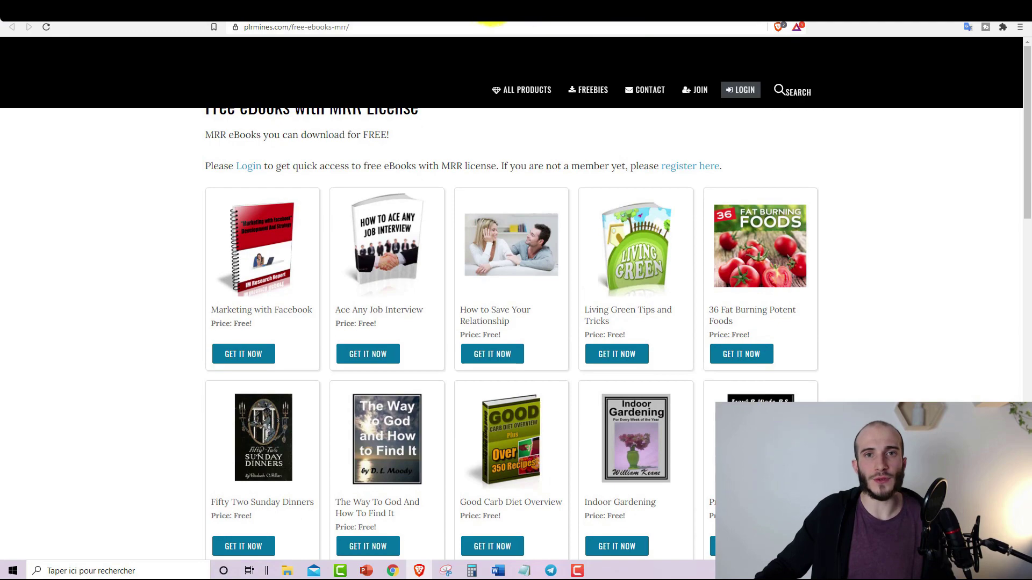
From the Freebies page, open the Free Graphics downloads, browse the offered products, and return to Freebies.
{"action": "left_click", "coordinate": [495, 19]}
{"action": "scroll", "coordinate": [301, 269], "scroll_direction": "down", "scroll_amount": 4}
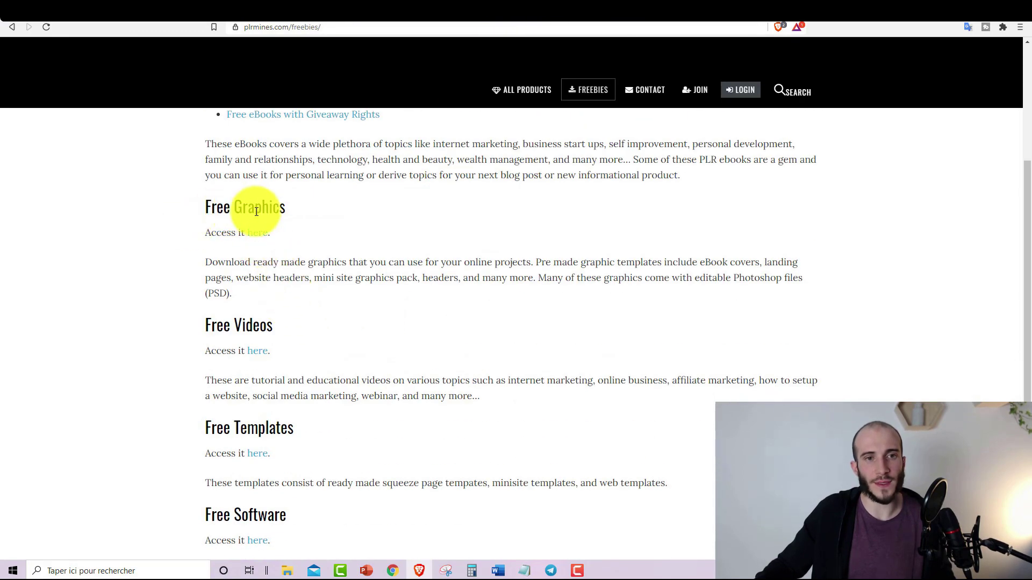
{"action": "left_click", "coordinate": [253, 233]}
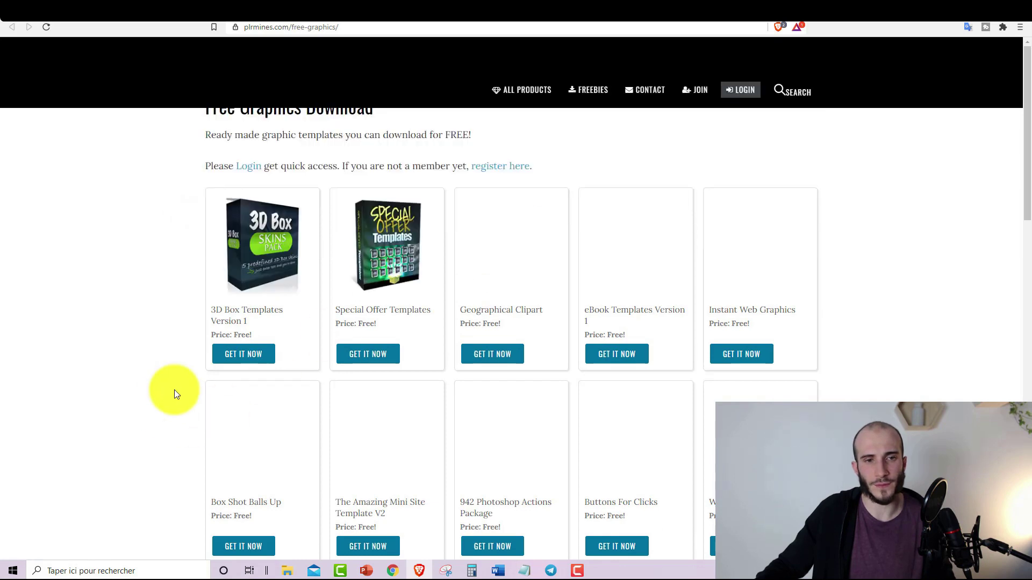
{"action": "scroll", "coordinate": [311, 283], "scroll_direction": "down", "scroll_amount": 1}
{"action": "scroll", "coordinate": [311, 284], "scroll_direction": "down", "scroll_amount": 4}
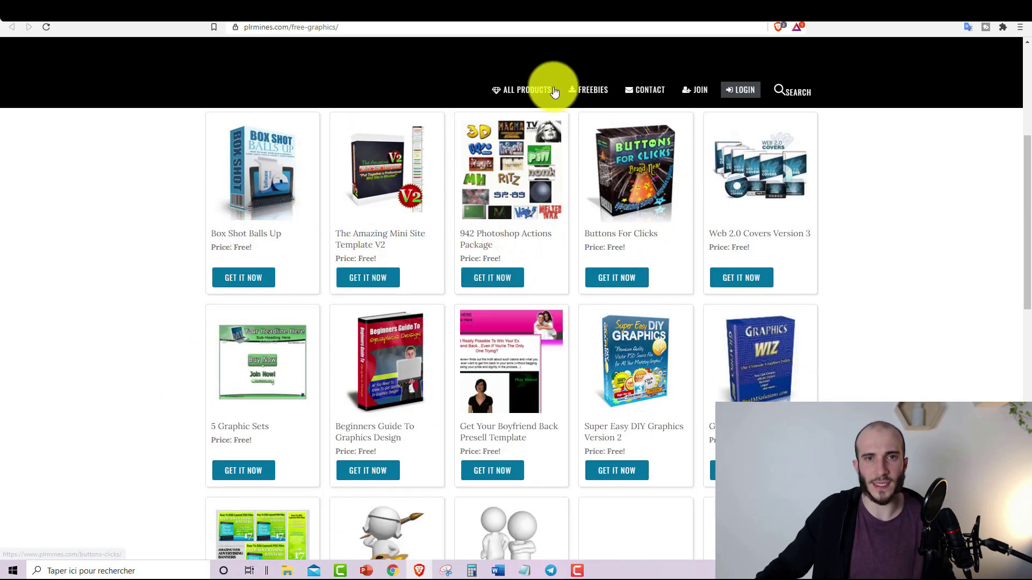
{"action": "key", "text": "alt+Left"}
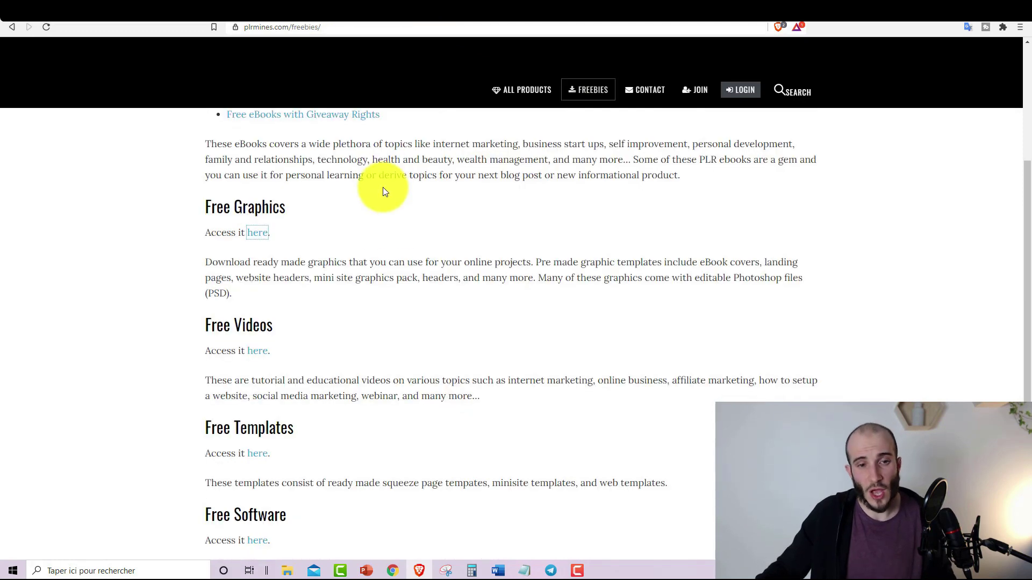
Open the Free Software downloads, browse the first page of tools, and return to the Freebies overview.
{"action": "scroll", "coordinate": [383, 187], "scroll_direction": "down", "scroll_amount": 4}
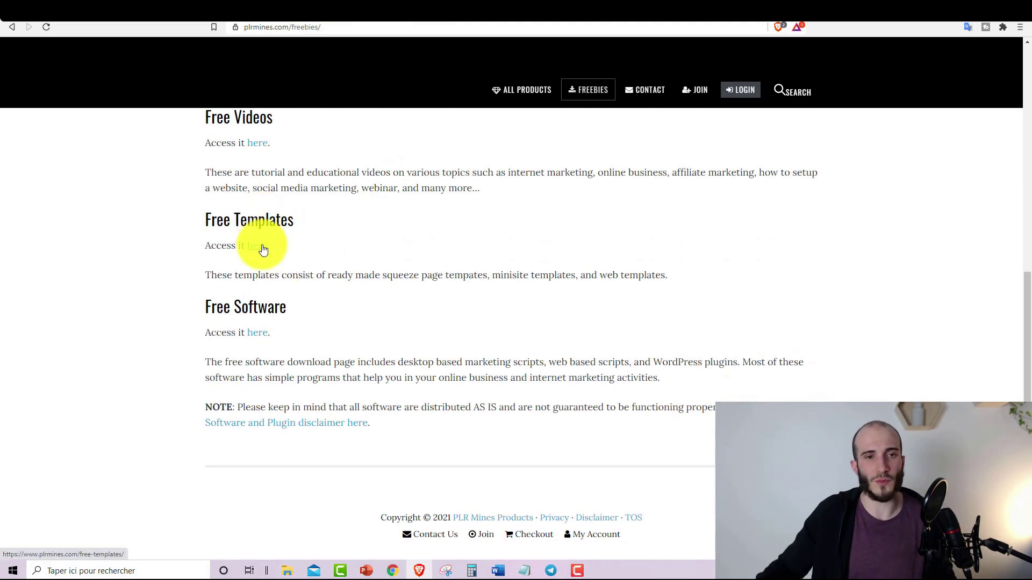
{"action": "left_click", "coordinate": [259, 334]}
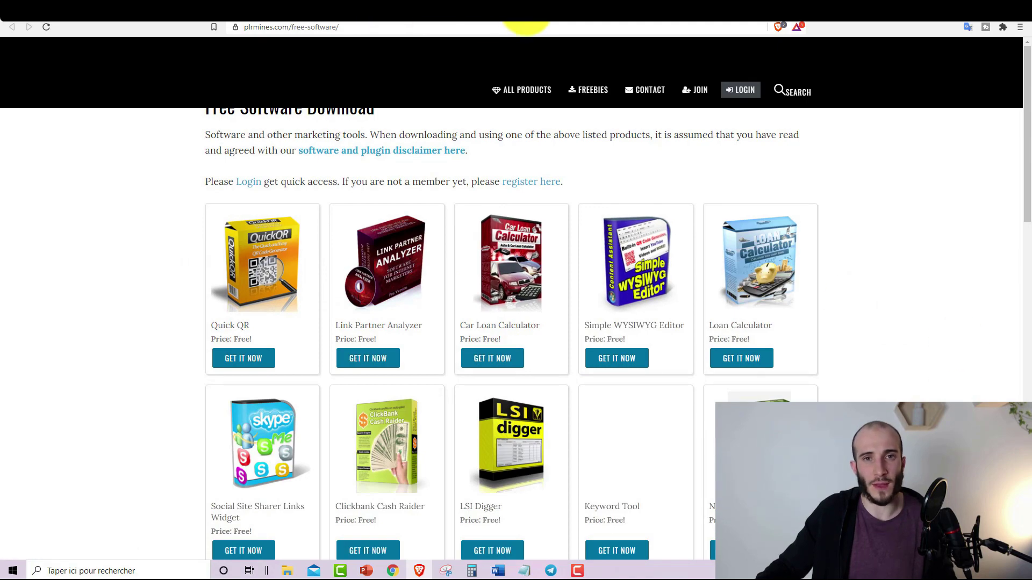
{"action": "left_click", "coordinate": [536, 20]}
{"action": "scroll", "coordinate": [480, 336], "scroll_direction": "up", "scroll_amount": 1}
{"action": "scroll", "coordinate": [505, 312], "scroll_direction": "down", "scroll_amount": 7}
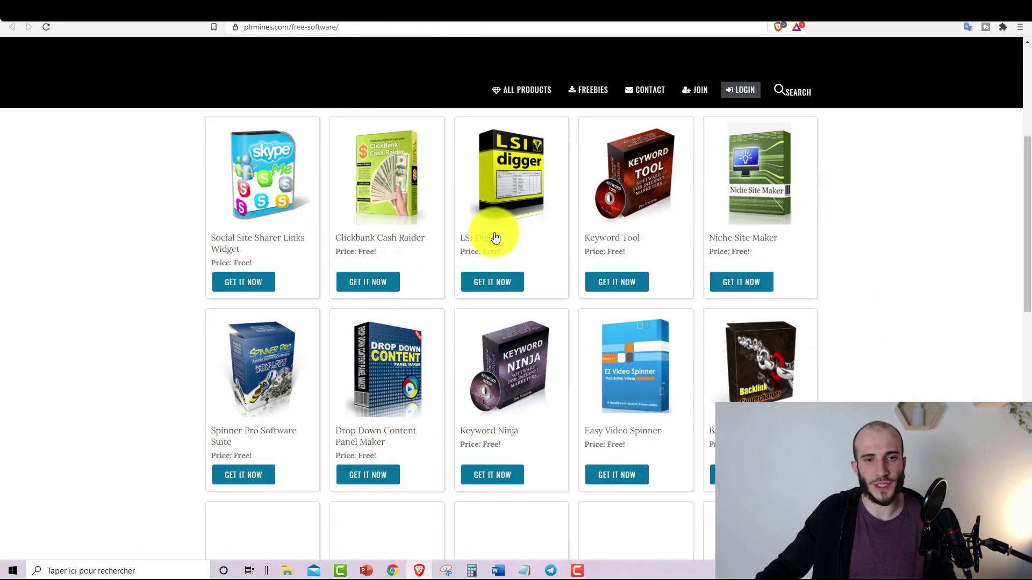
{"action": "scroll", "coordinate": [493, 266], "scroll_direction": "down", "scroll_amount": 15}
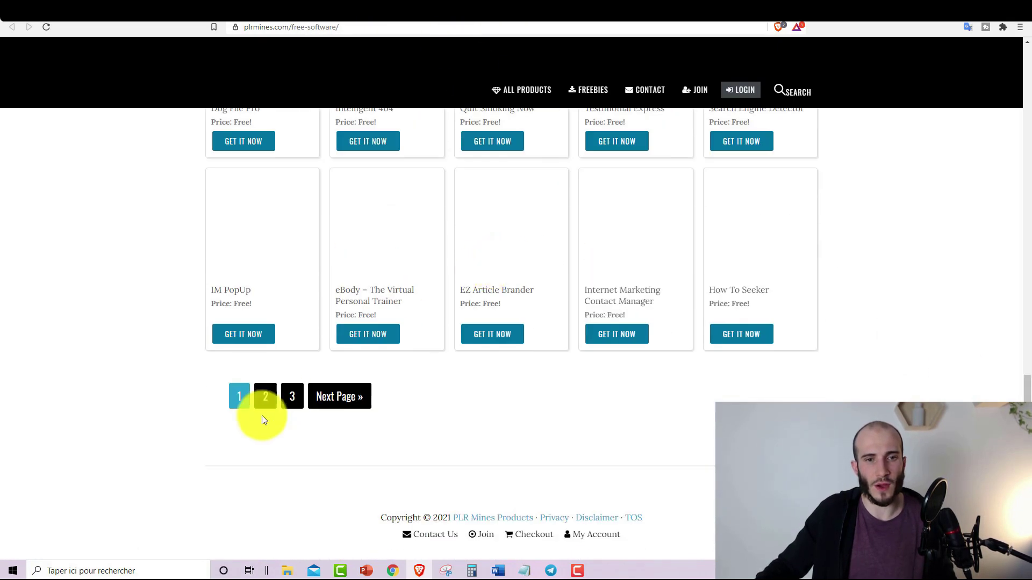
{"action": "key", "text": "alt+Left"}
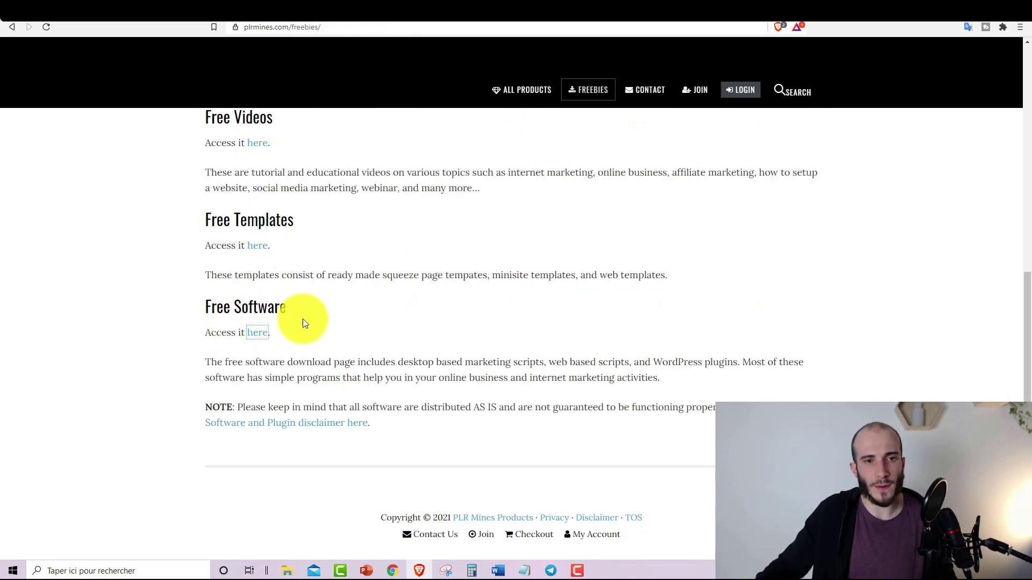
{"action": "scroll", "coordinate": [328, 312], "scroll_direction": "up", "scroll_amount": 8}
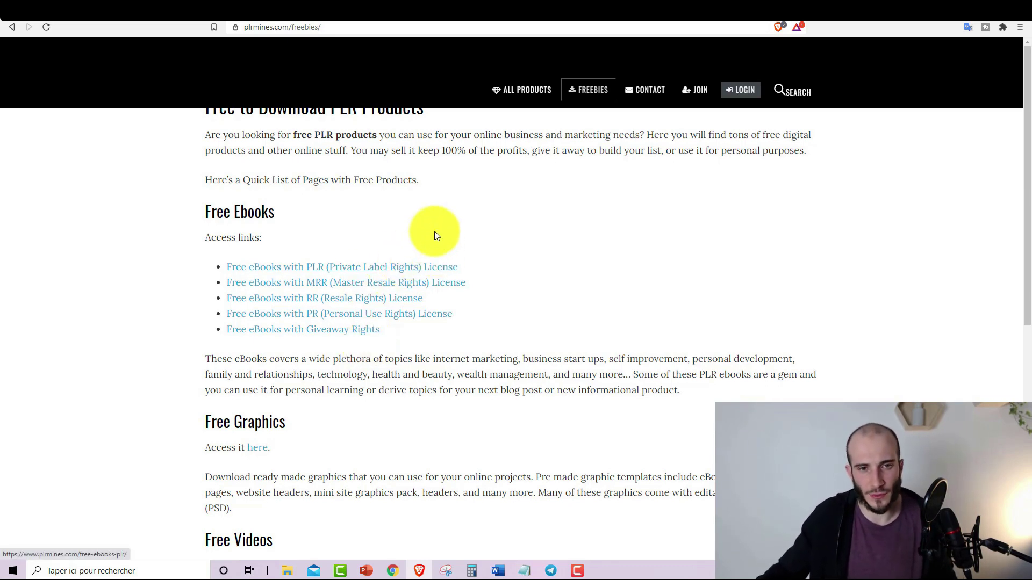
In File Explorer, open the contentmarketing_ei37u archive in Téléchargements and go into its Content Marketing 101 folder.
{"action": "left_click", "coordinate": [285, 569]}
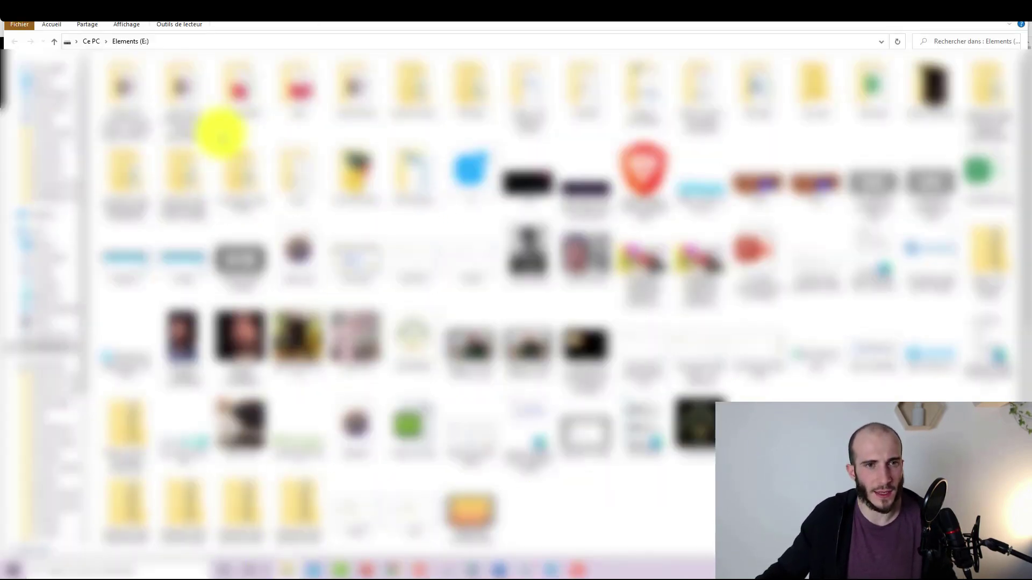
{"action": "left_click", "coordinate": [60, 299]}
{"action": "left_click", "coordinate": [61, 310]}
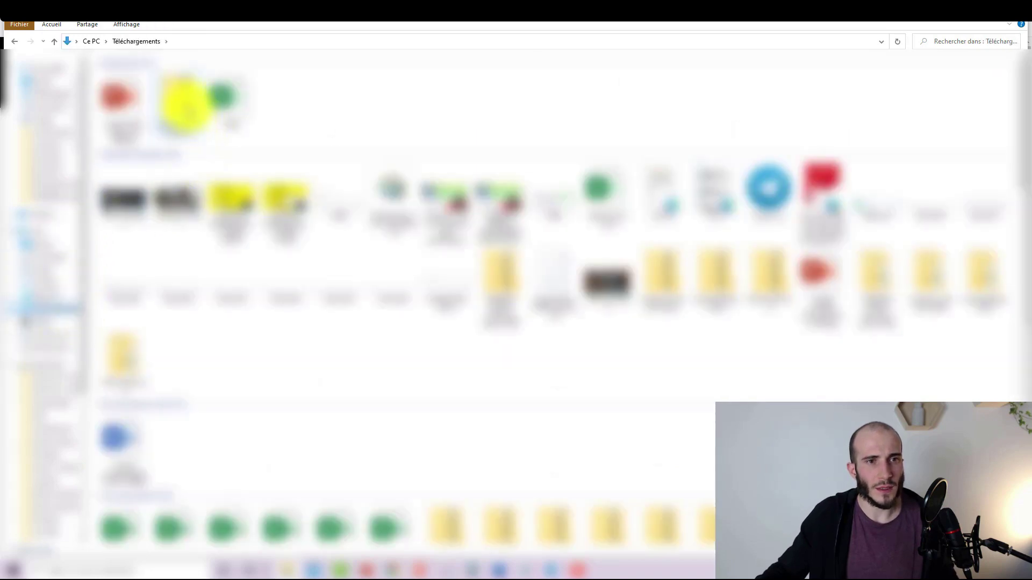
{"action": "left_click", "coordinate": [180, 105]}
{"action": "double_click", "coordinate": [180, 105]}
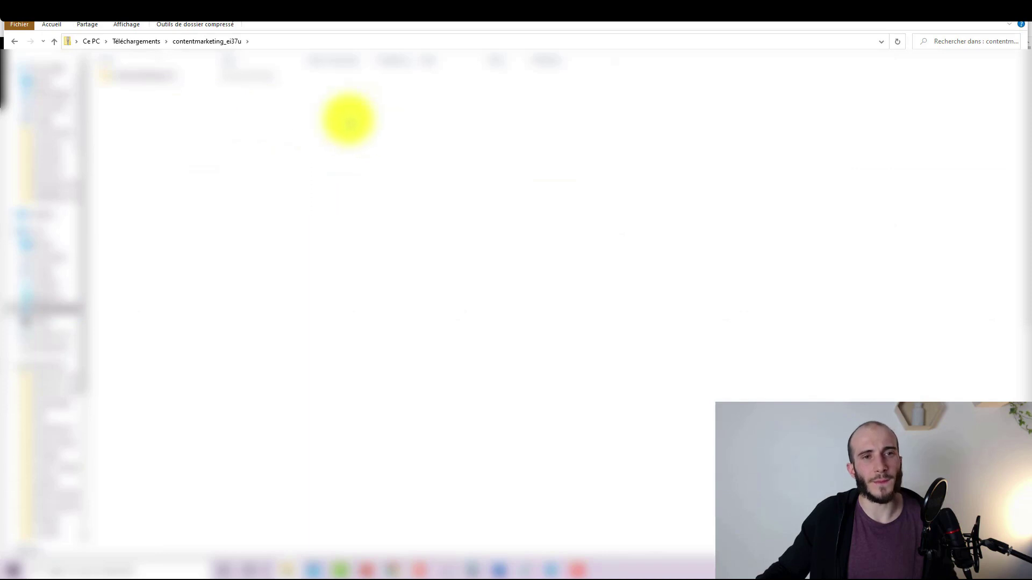
{"action": "double_click", "coordinate": [157, 78]}
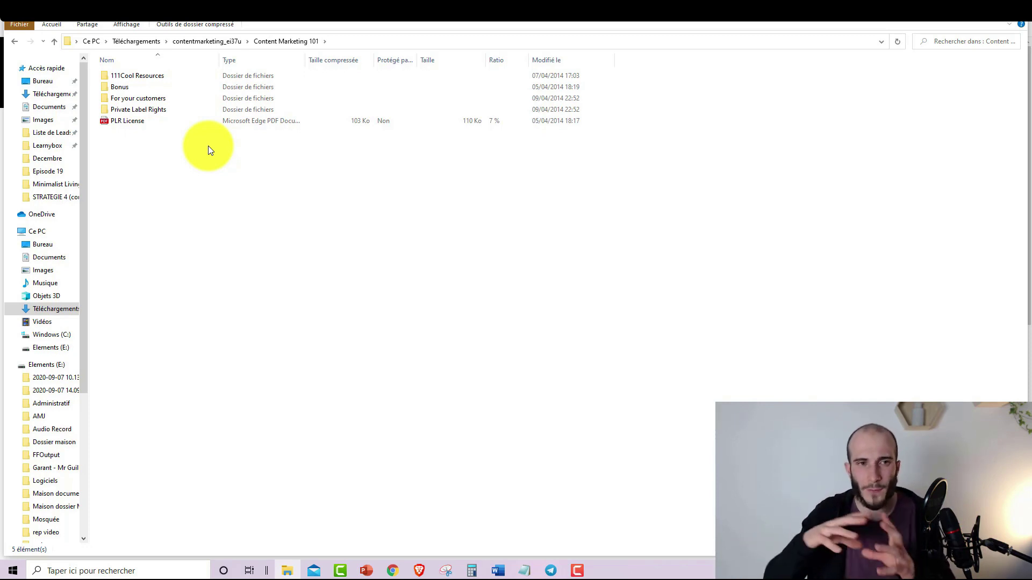
Open the PLR License PDF, examine its permitted and prohibited uses, and close it.
{"action": "left_click", "coordinate": [135, 125]}
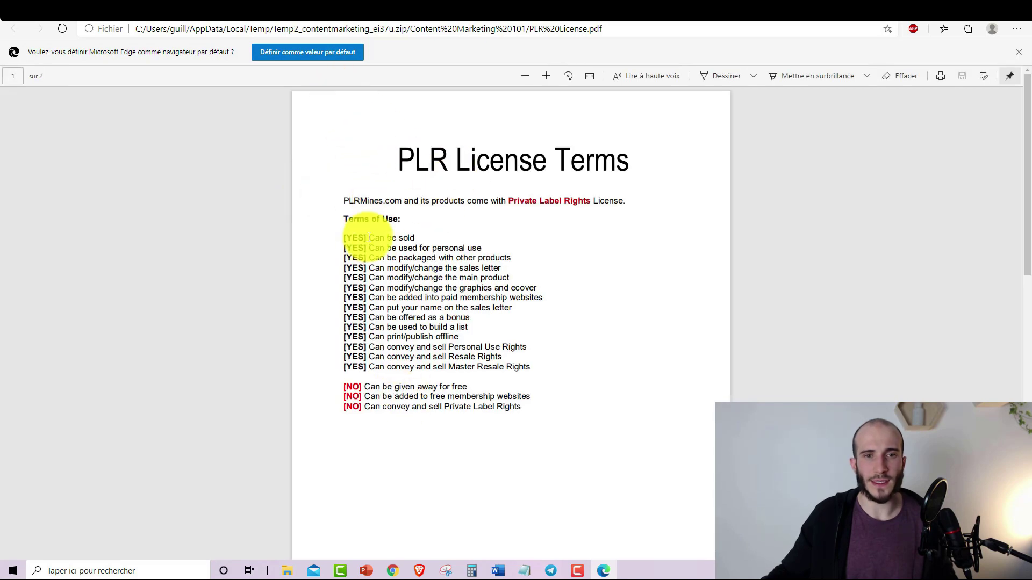
{"action": "left_click_drag", "start_coordinate": [347, 237], "coordinate": [426, 252]}
{"action": "left_click_drag", "start_coordinate": [344, 396], "coordinate": [521, 407]}
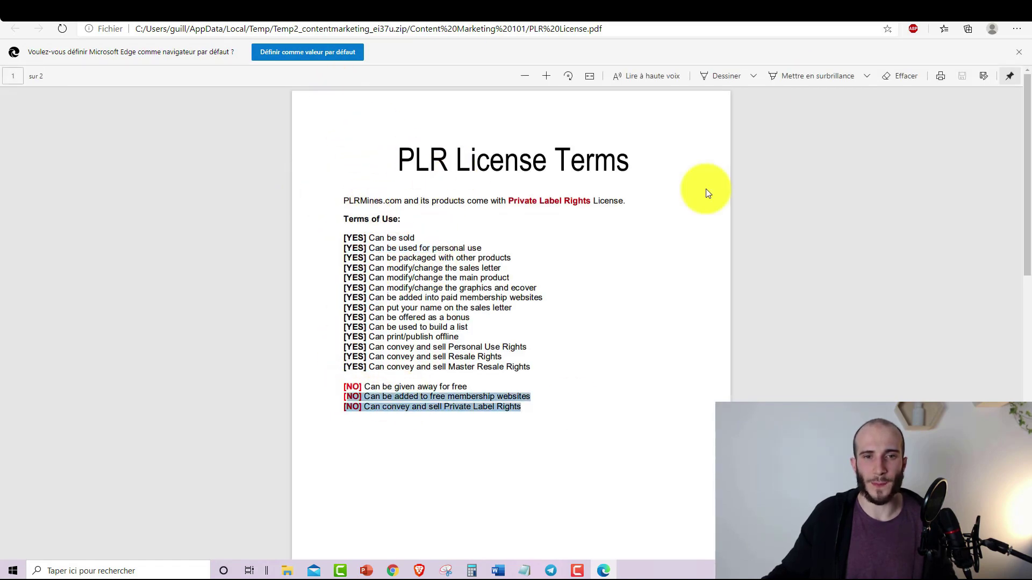
{"action": "left_click", "coordinate": [950, 10]}
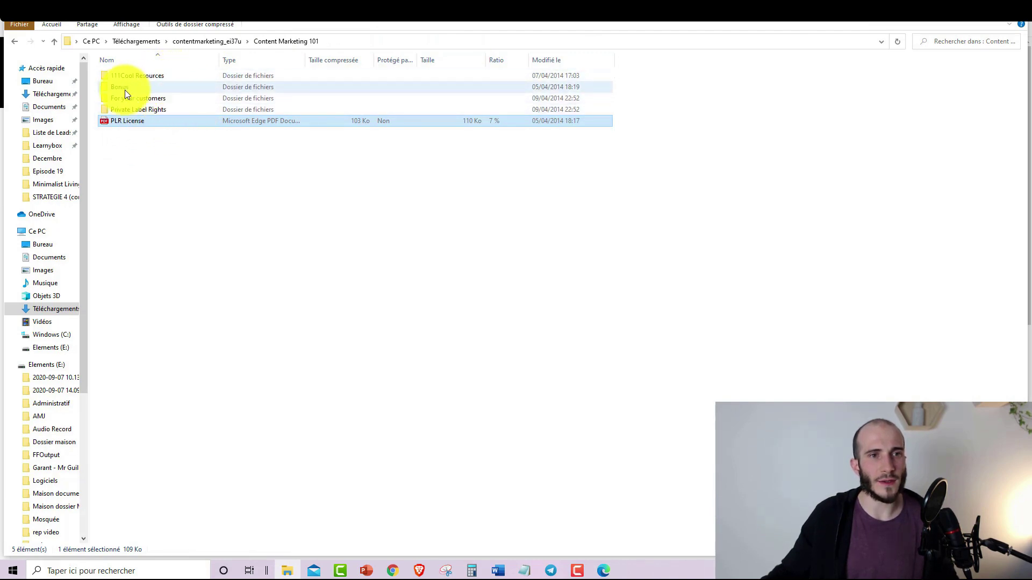
Check the 111Cool Resources folder, open Private Label Rights, look through its Promo Emails folder and return to Private Label Rights.
{"action": "double_click", "coordinate": [168, 75]}
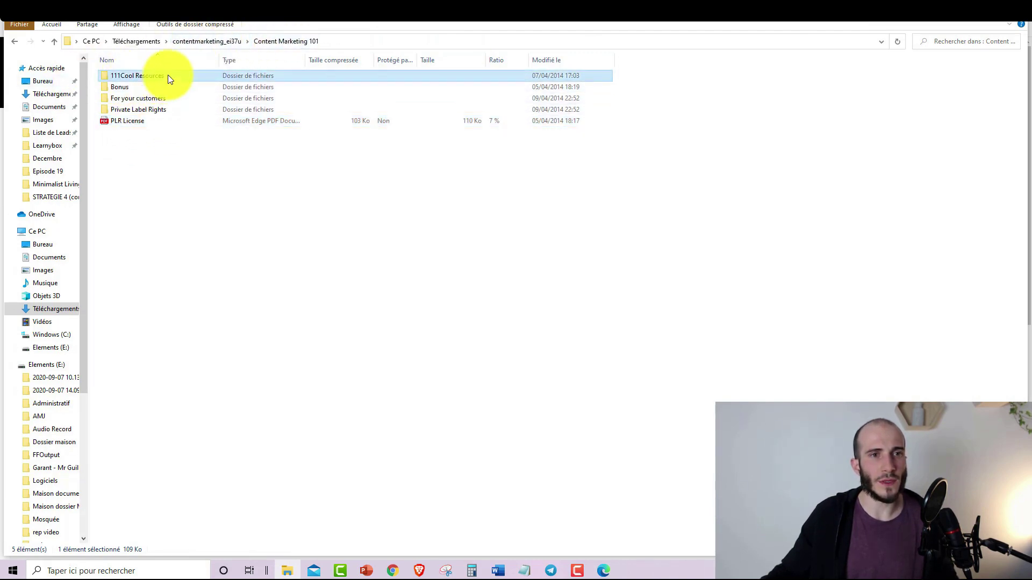
{"action": "left_click", "coordinate": [53, 41]}
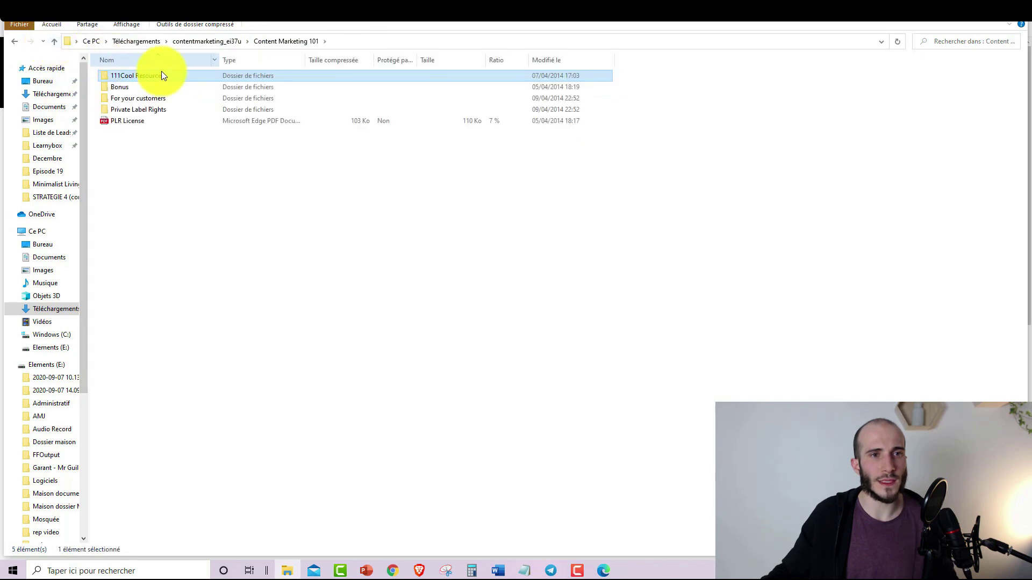
{"action": "double_click", "coordinate": [169, 109]}
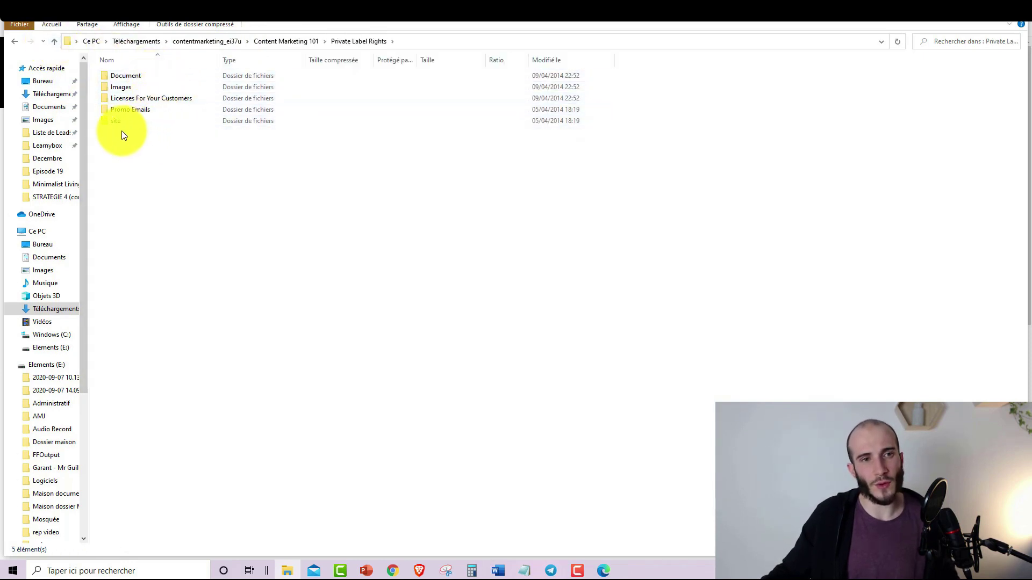
{"action": "double_click", "coordinate": [150, 109]}
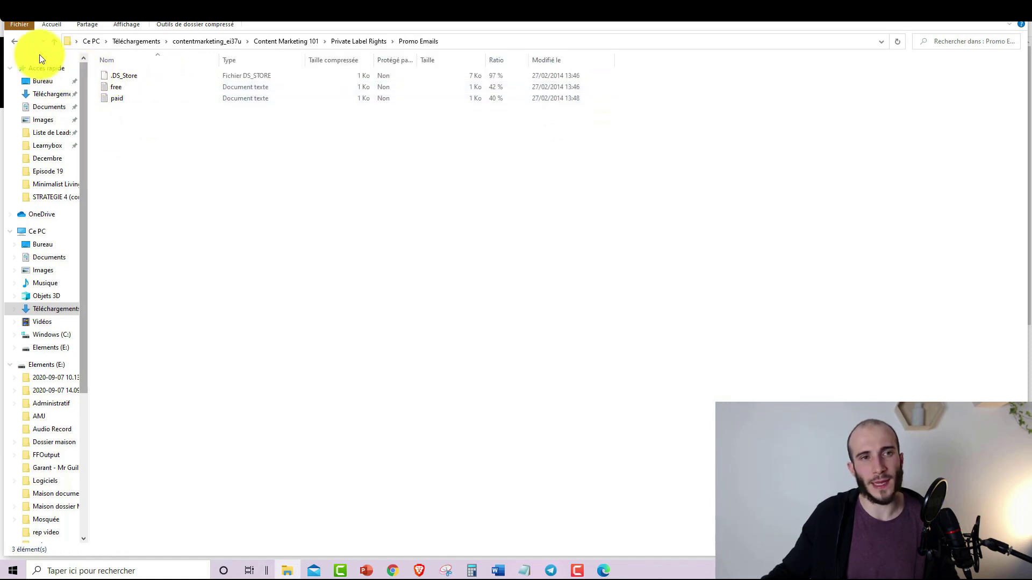
{"action": "left_click", "coordinate": [14, 42]}
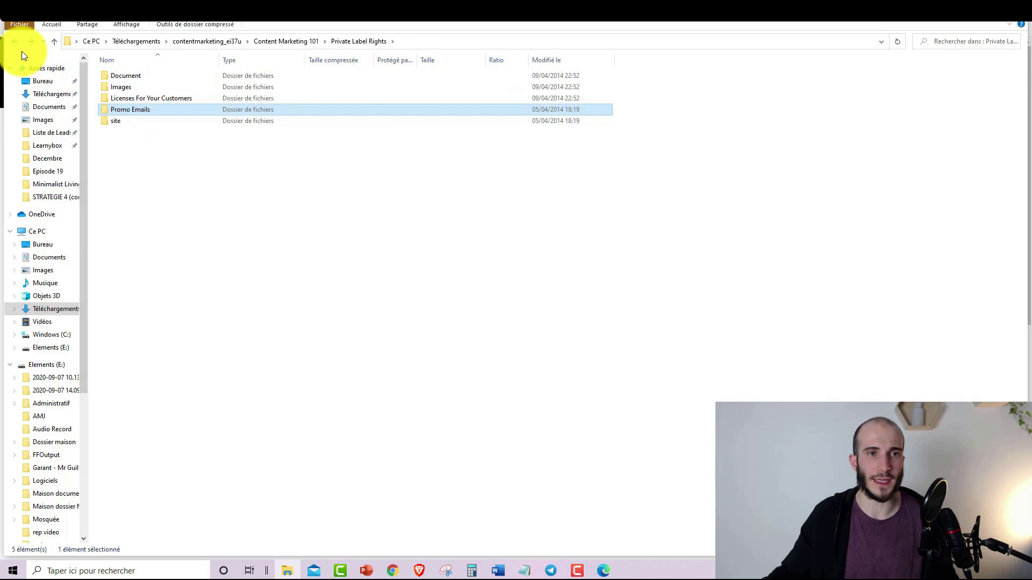
Open the Document folder, switch to the Content Marketing 101 ebook in Word and examine the cover's name and website placeholders and the Disclaimer page.
{"action": "double_click", "coordinate": [128, 75]}
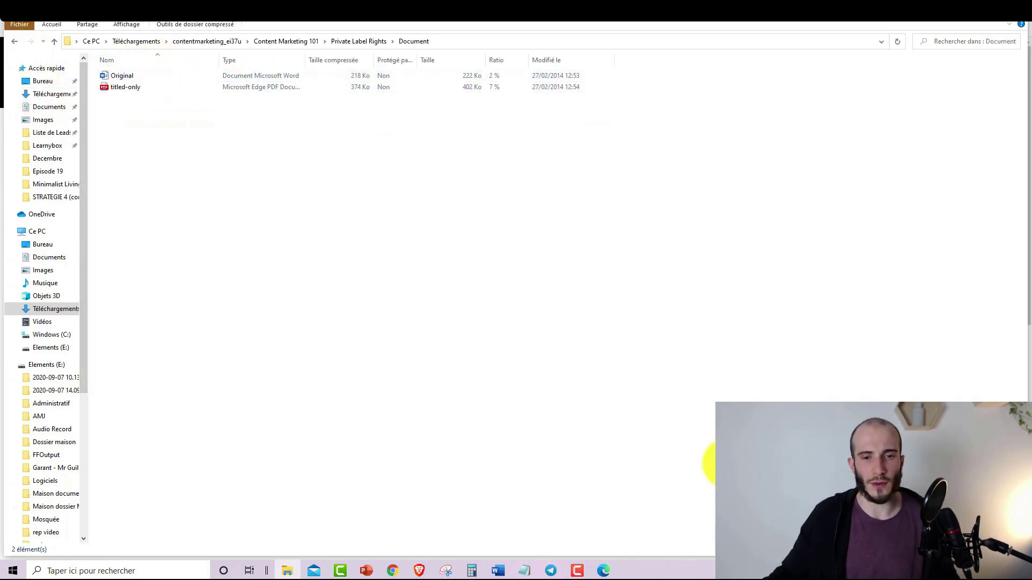
{"action": "left_click", "coordinate": [495, 569]}
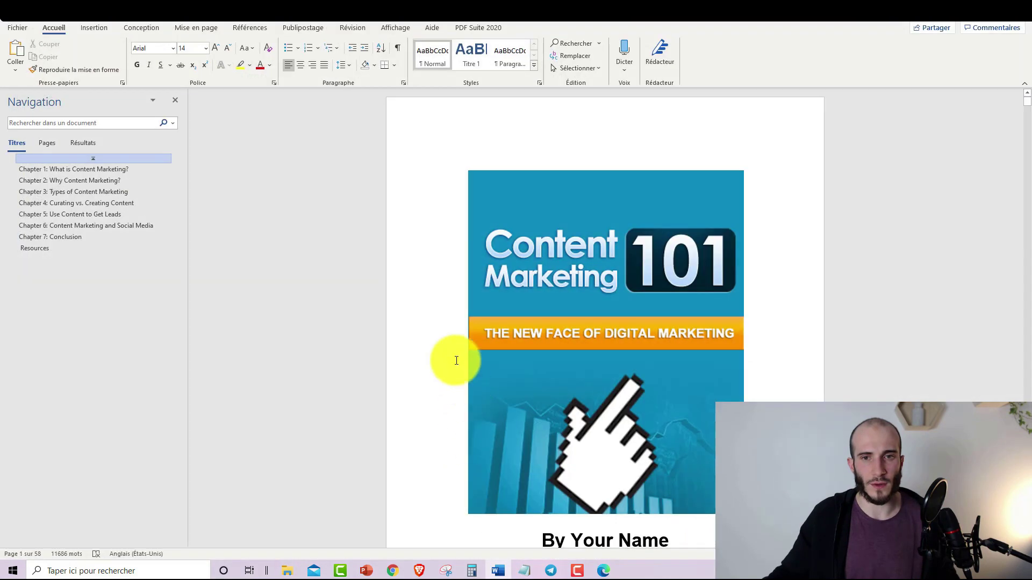
{"action": "scroll", "coordinate": [530, 346], "scroll_direction": "down", "scroll_amount": 4}
{"action": "scroll", "coordinate": [537, 280], "scroll_direction": "up", "scroll_amount": 3}
{"action": "scroll", "coordinate": [570, 425], "scroll_direction": "down", "scroll_amount": 3}
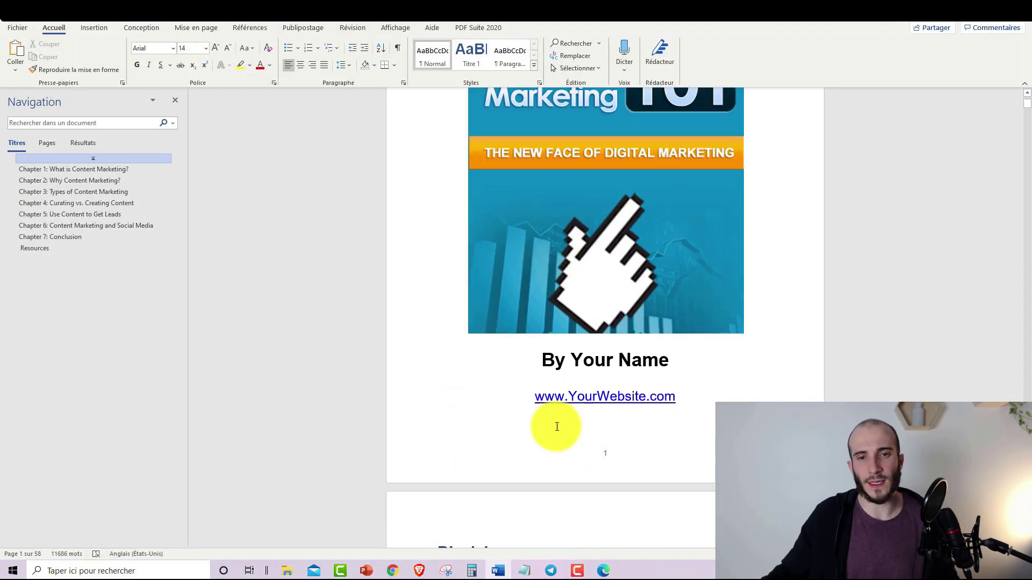
{"action": "left_click_drag", "start_coordinate": [543, 360], "coordinate": [667, 357]}
{"action": "scroll", "coordinate": [645, 296], "scroll_direction": "down", "scroll_amount": 4}
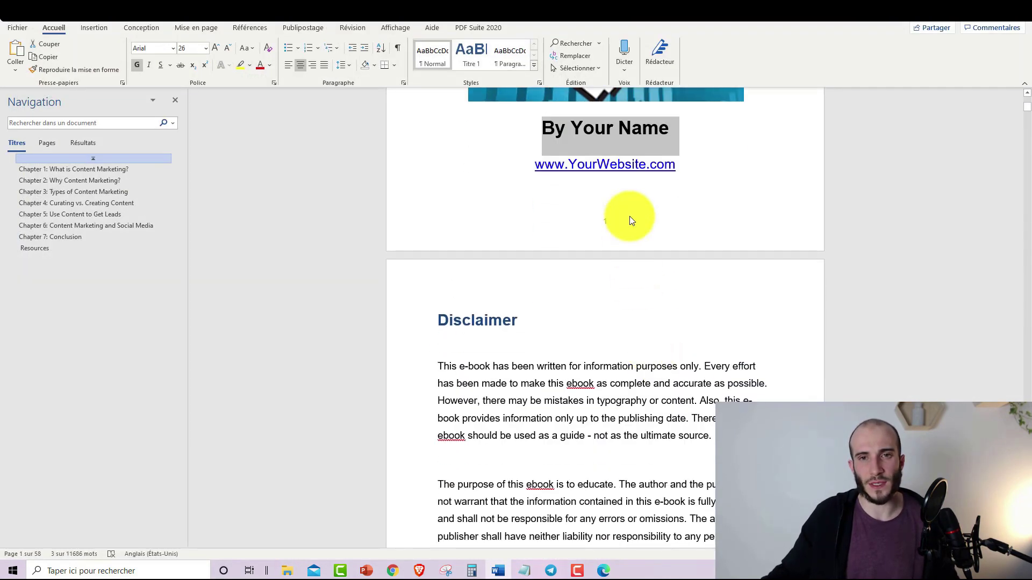
{"action": "left_click_drag", "start_coordinate": [646, 164], "coordinate": [580, 166]}
{"action": "scroll", "coordinate": [526, 265], "scroll_direction": "down", "scroll_amount": 3}
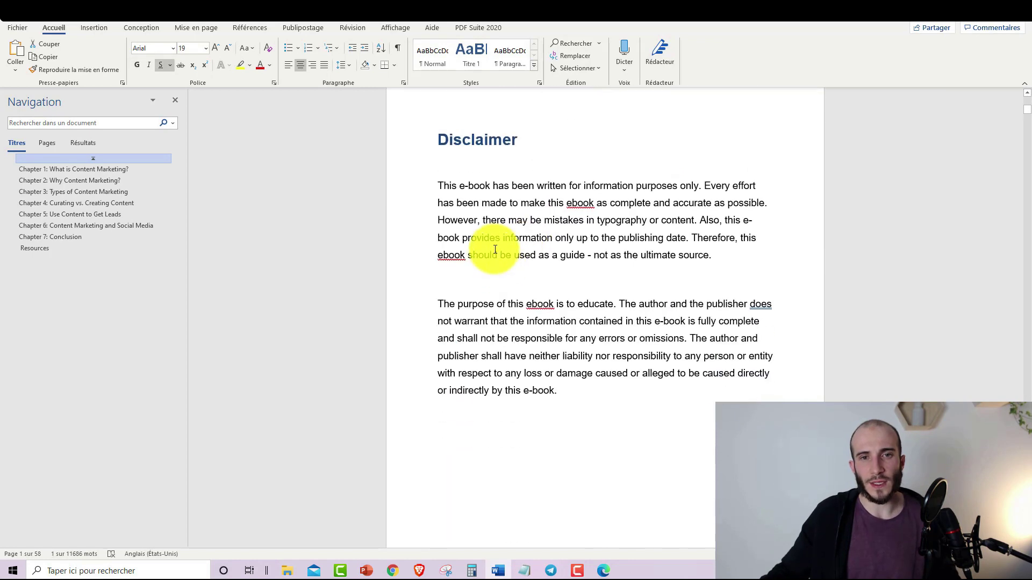
Copy the Disclaimer heading together with the two paragraphs below it.
{"action": "left_click", "coordinate": [441, 139]}
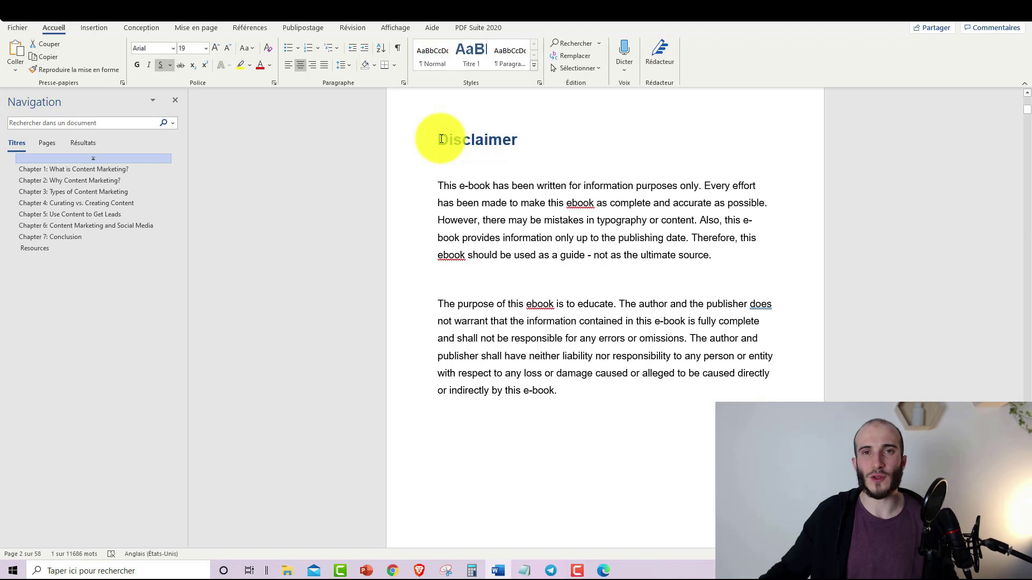
{"action": "left_click_drag", "start_coordinate": [441, 139], "coordinate": [716, 396]}
{"action": "key", "text": "ctrl+c"}
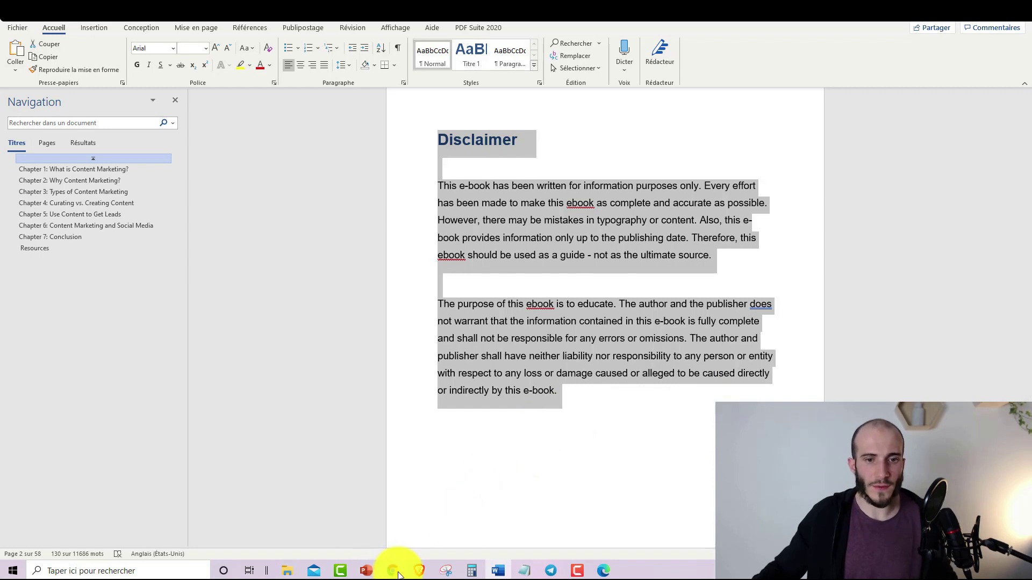
Switch to Chrome, open the bookmarked DeepL translator in a new tab, dismiss the Windows app offer and paste the disclaimer for translation into French.
{"action": "left_click", "coordinate": [398, 574]}
{"action": "key", "text": "ctrl+t"}
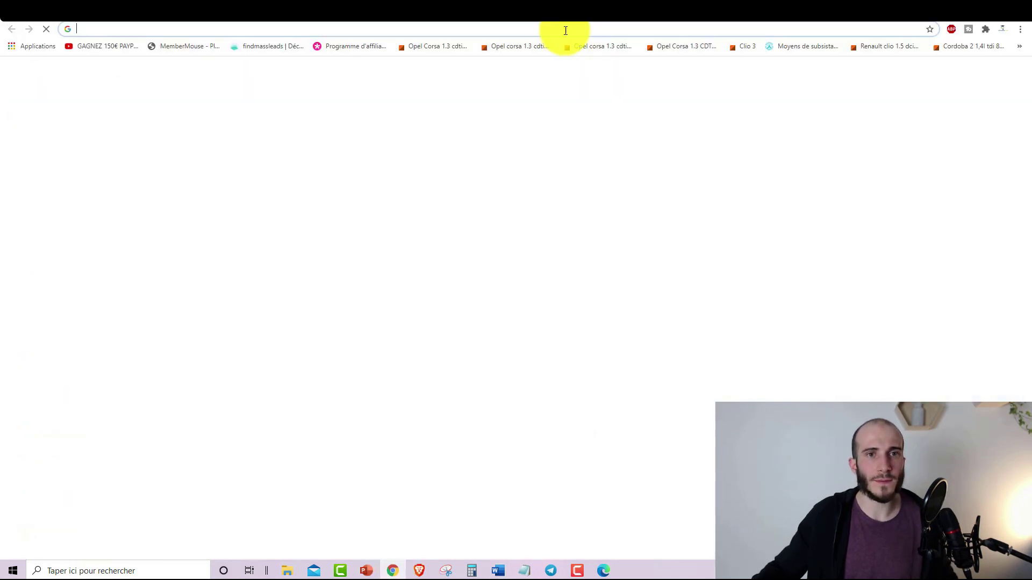
{"action": "left_click", "coordinate": [1020, 29]}
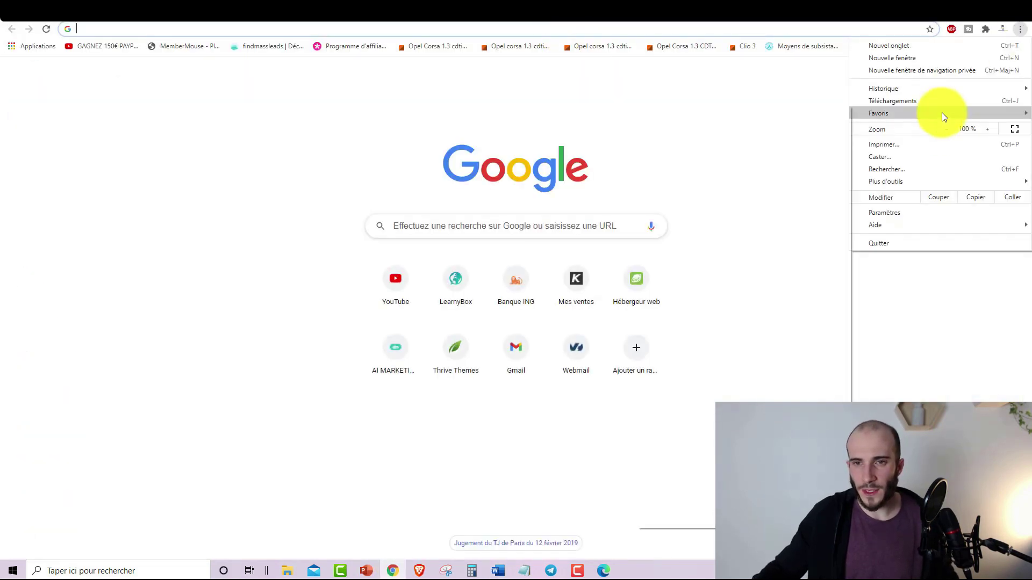
{"action": "mouse_move", "coordinate": [944, 115]}
{"action": "left_click", "coordinate": [712, 505]}
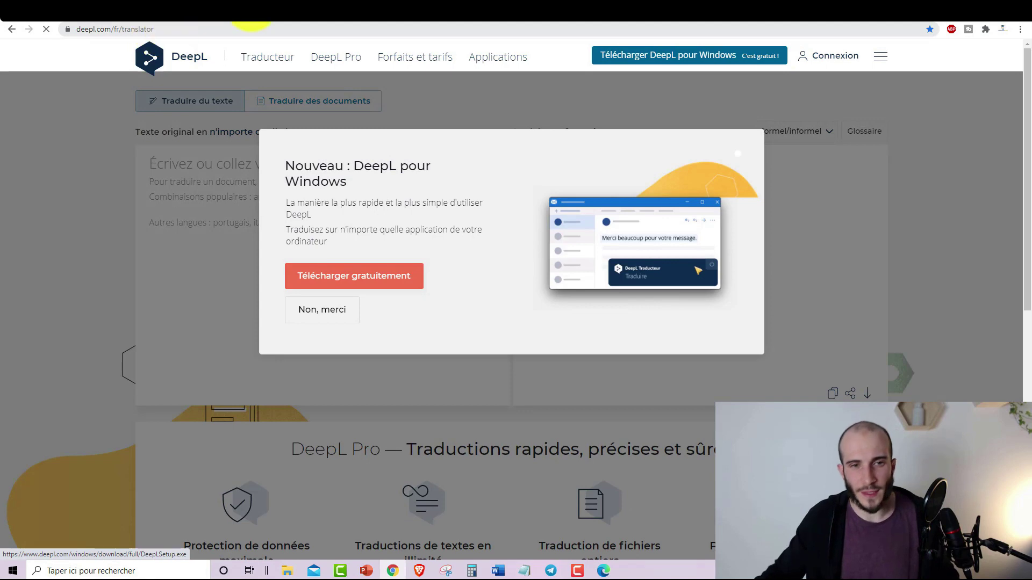
{"action": "left_click", "coordinate": [339, 321]}
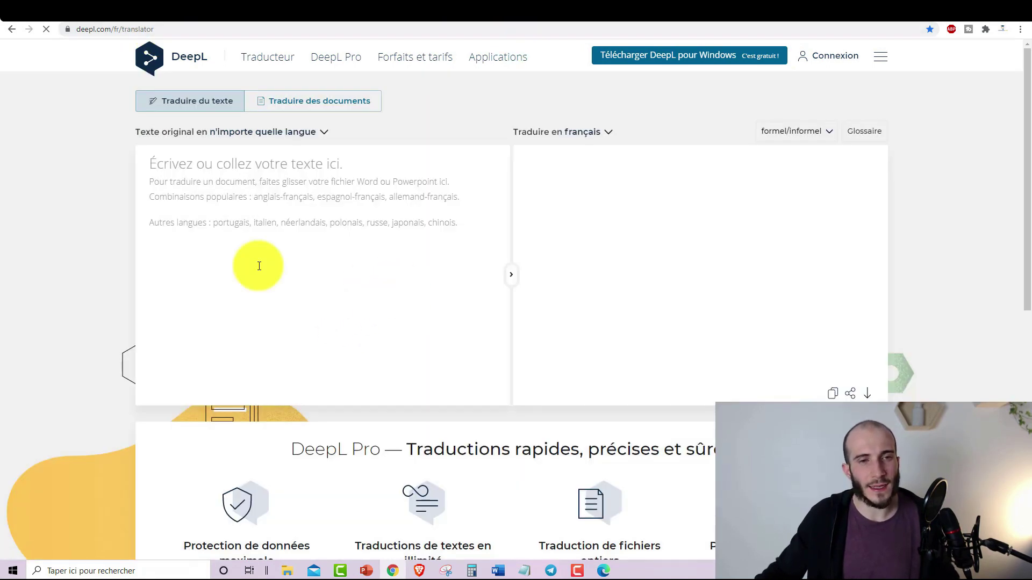
{"action": "left_click", "coordinate": [232, 232]}
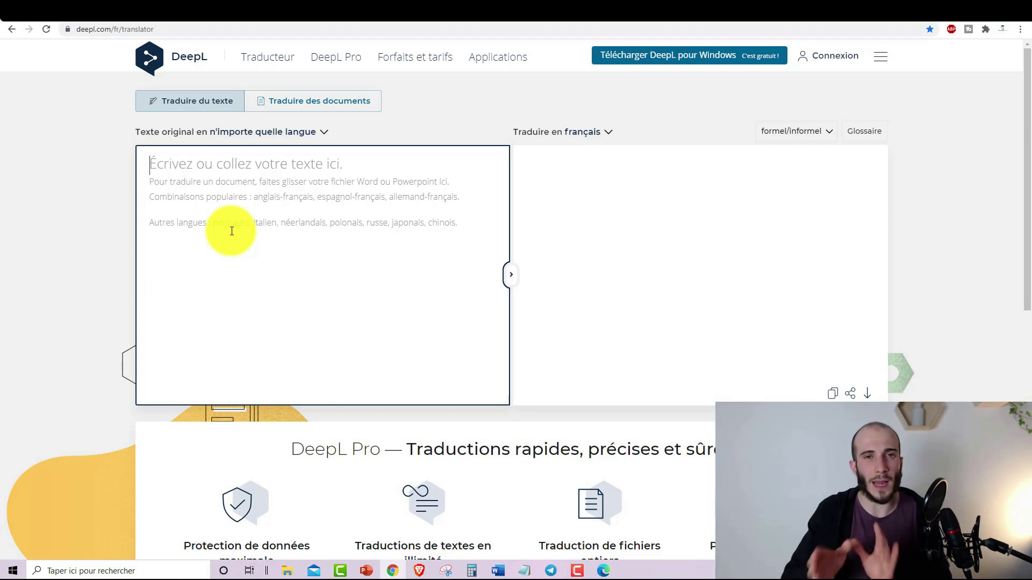
{"action": "key", "text": "ctrl+v"}
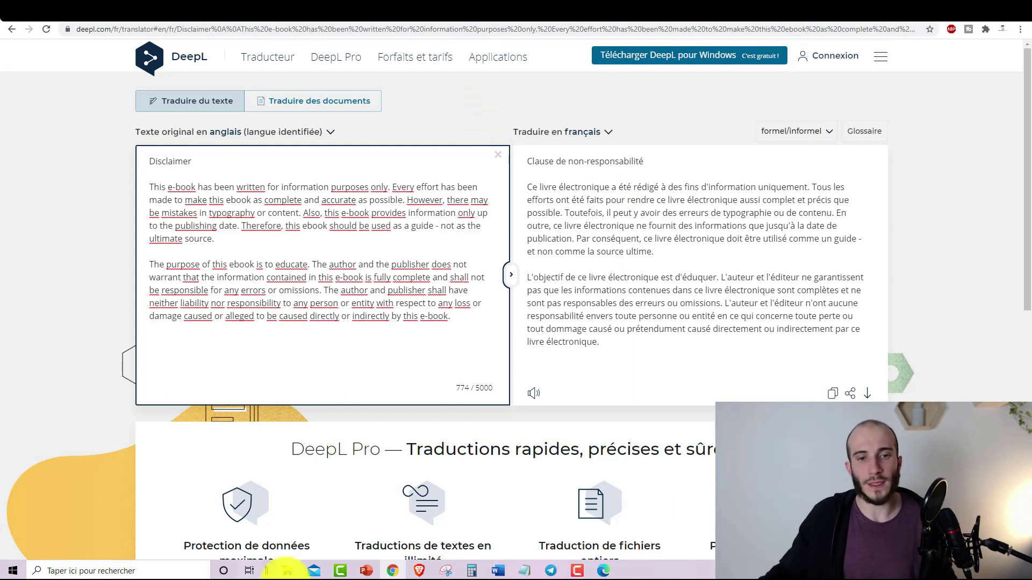
Switch to the PowerPoint slideshow, advance from the product-finding slide through the VENDRE slide's animations, and end the slideshow.
{"action": "mouse_move", "coordinate": [278, 574]}
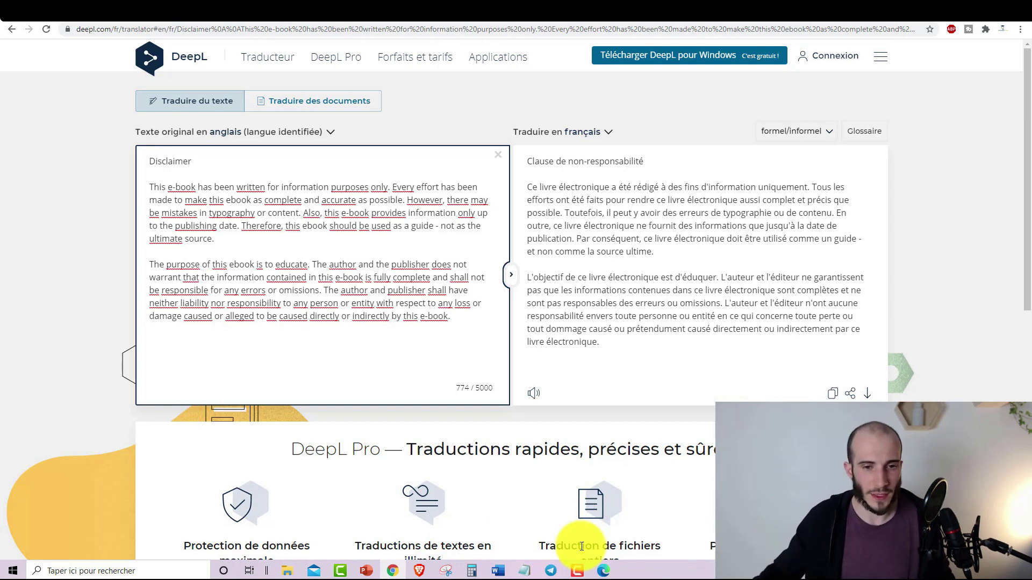
{"action": "left_click", "coordinate": [366, 571]}
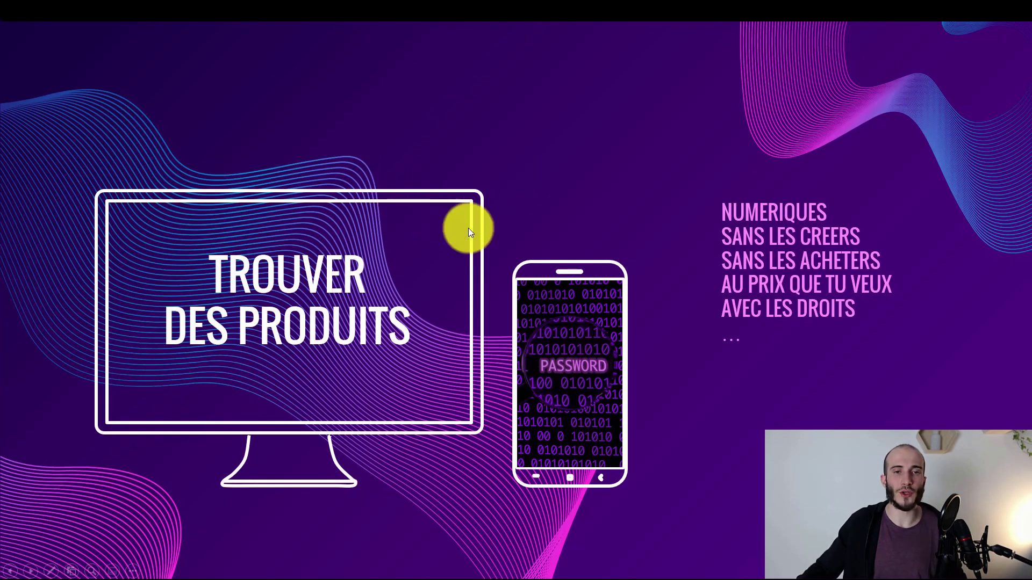
{"action": "left_click", "coordinate": [485, 230]}
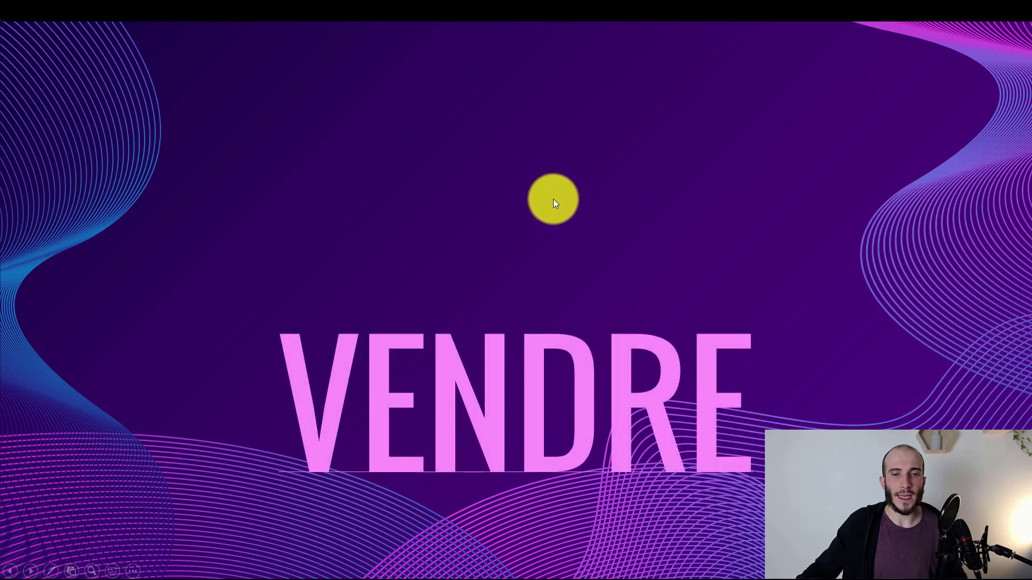
{"action": "left_click", "coordinate": [557, 224]}
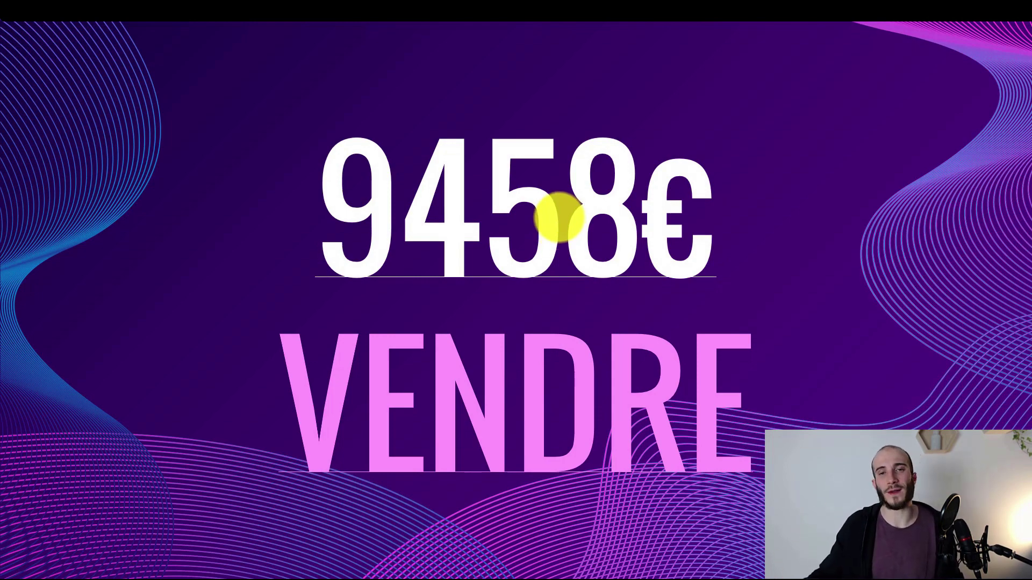
{"action": "key", "text": "Escape"}
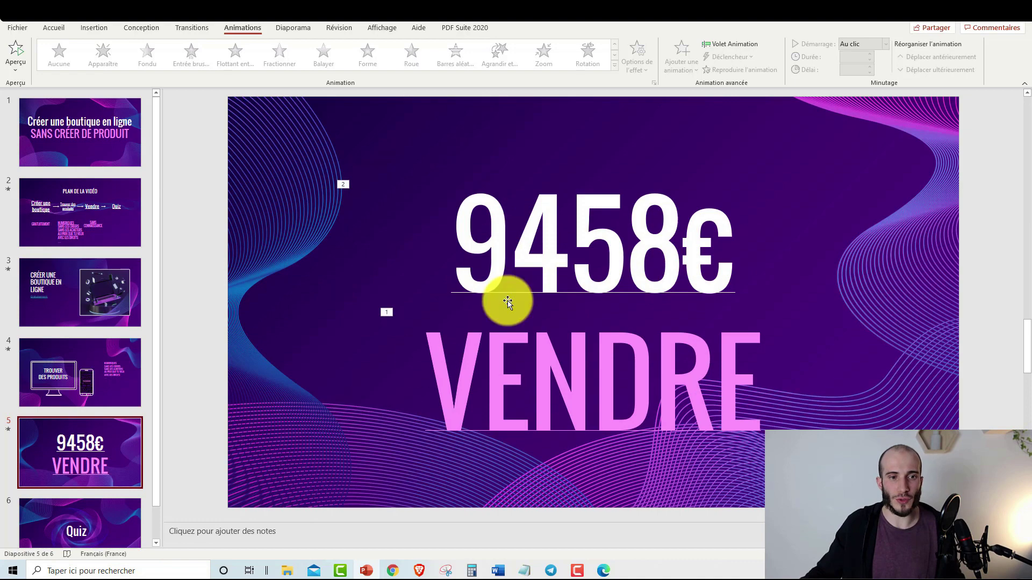
Switch to Hotmart in Brave, start adding a product in the Livre électronique format and review its basic information form.
{"action": "left_click", "coordinate": [419, 571]}
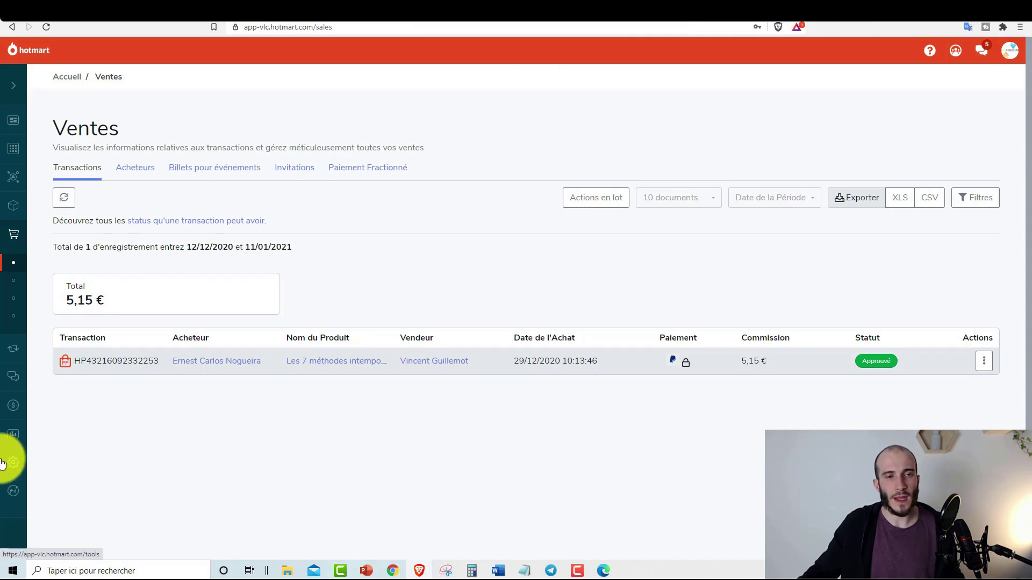
{"action": "mouse_move", "coordinate": [67, 253]}
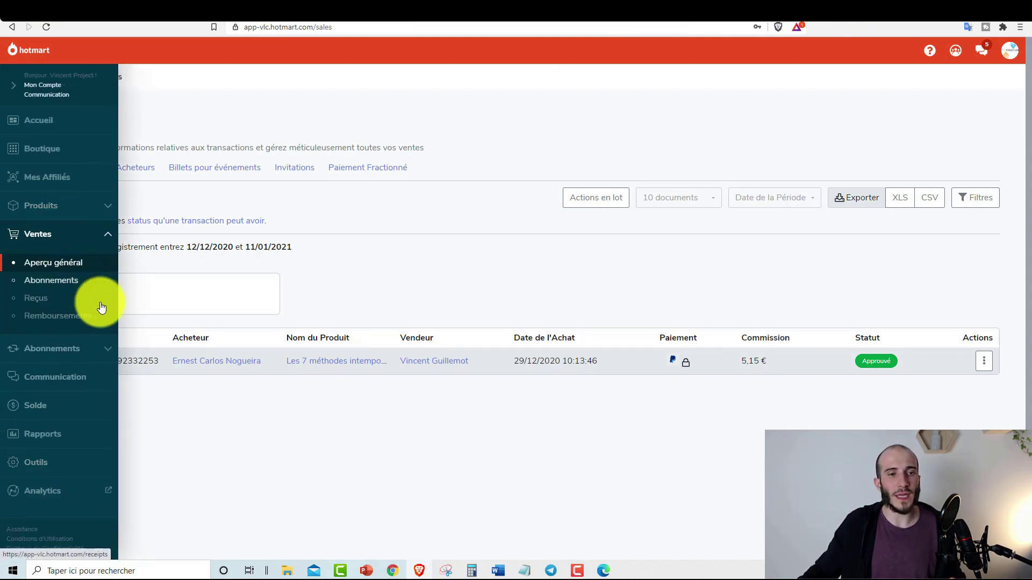
{"action": "left_click", "coordinate": [78, 206]}
{"action": "left_click", "coordinate": [85, 235]}
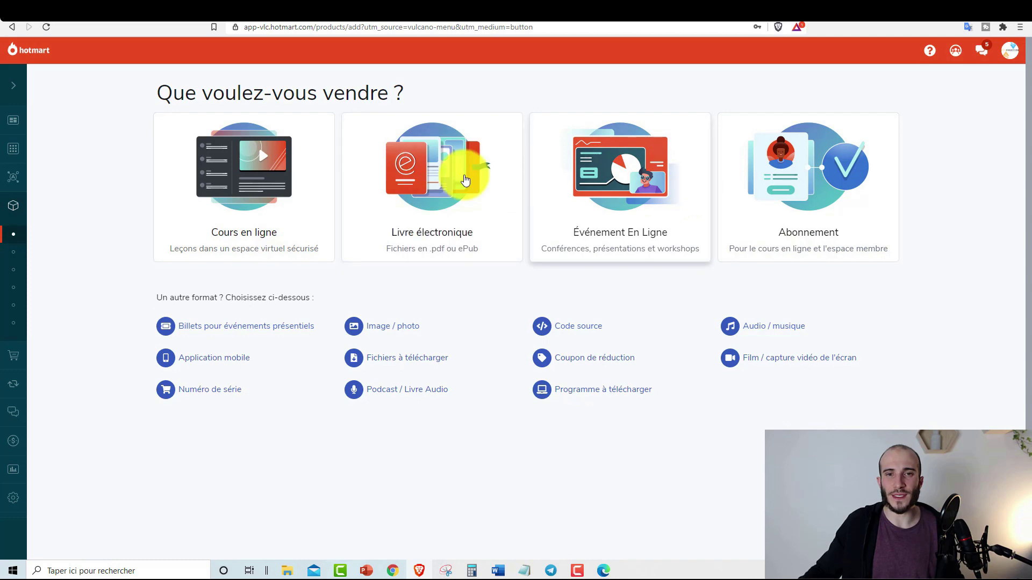
{"action": "left_click", "coordinate": [405, 177]}
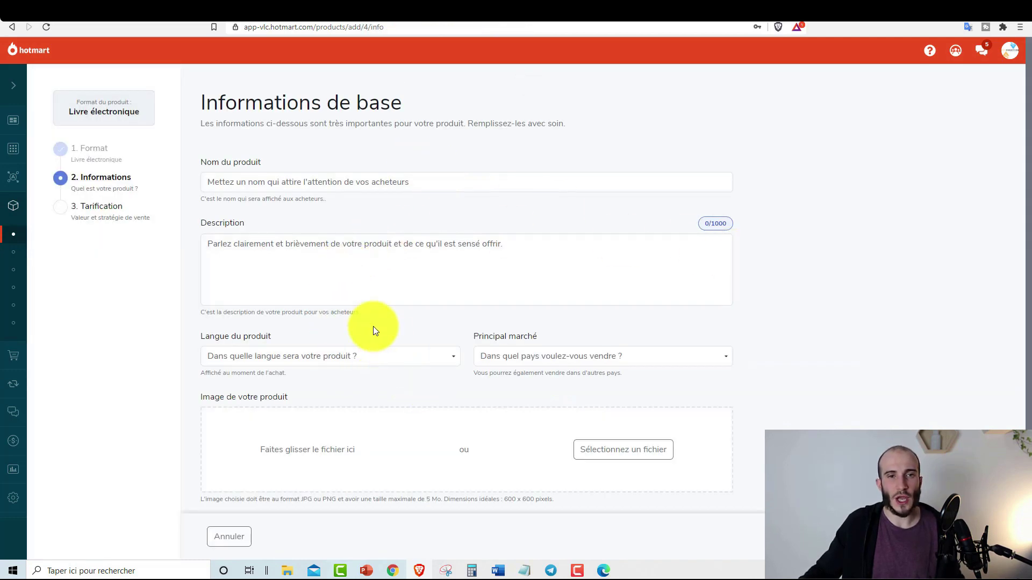
{"action": "scroll", "coordinate": [299, 270], "scroll_direction": "down", "scroll_amount": 3}
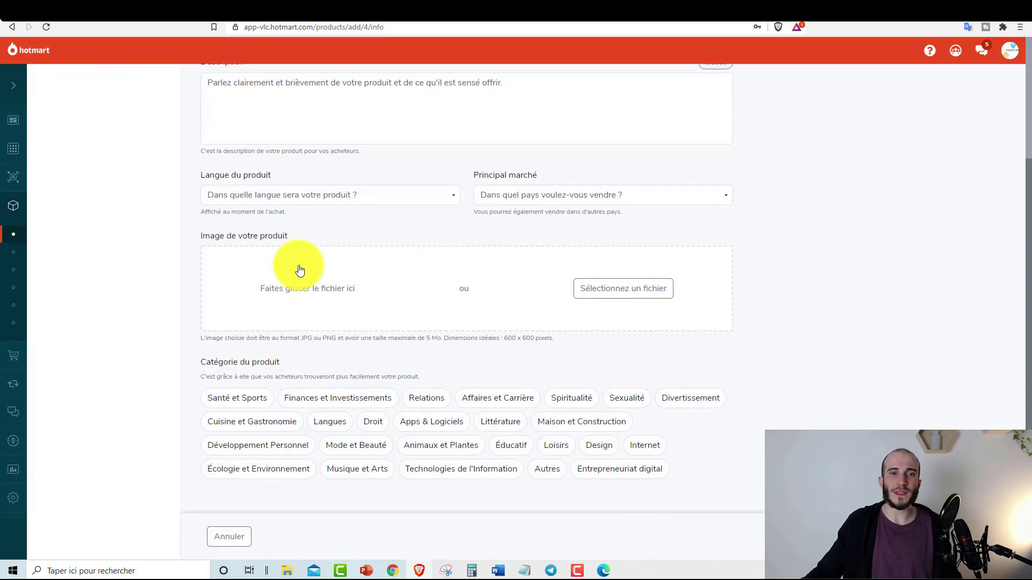
Switch back to File Explorer, go to the Salesletter folder inside Private Label Rights' site folder and open its index page.
{"action": "left_click", "coordinate": [288, 571]}
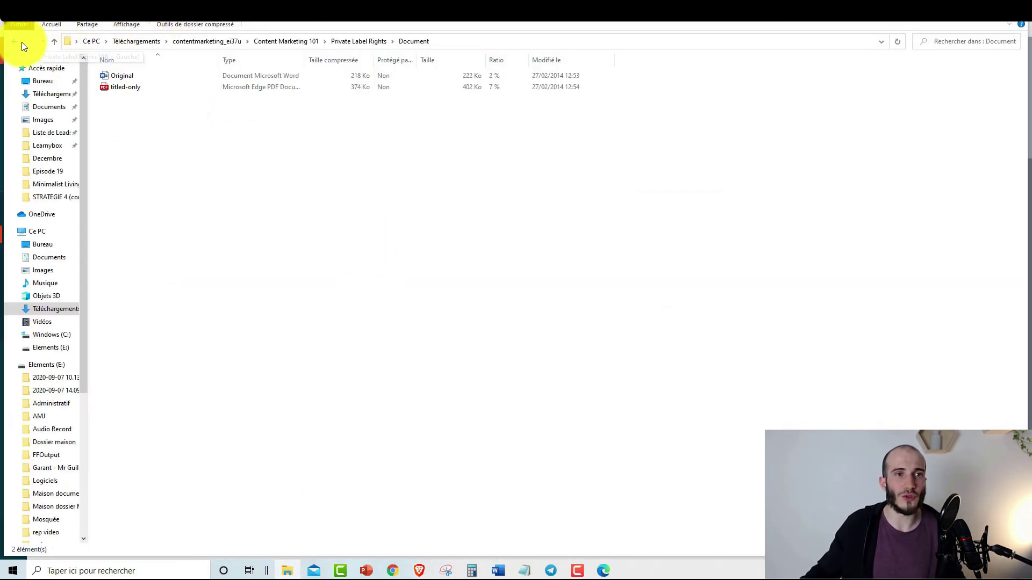
{"action": "left_click", "coordinate": [53, 41]}
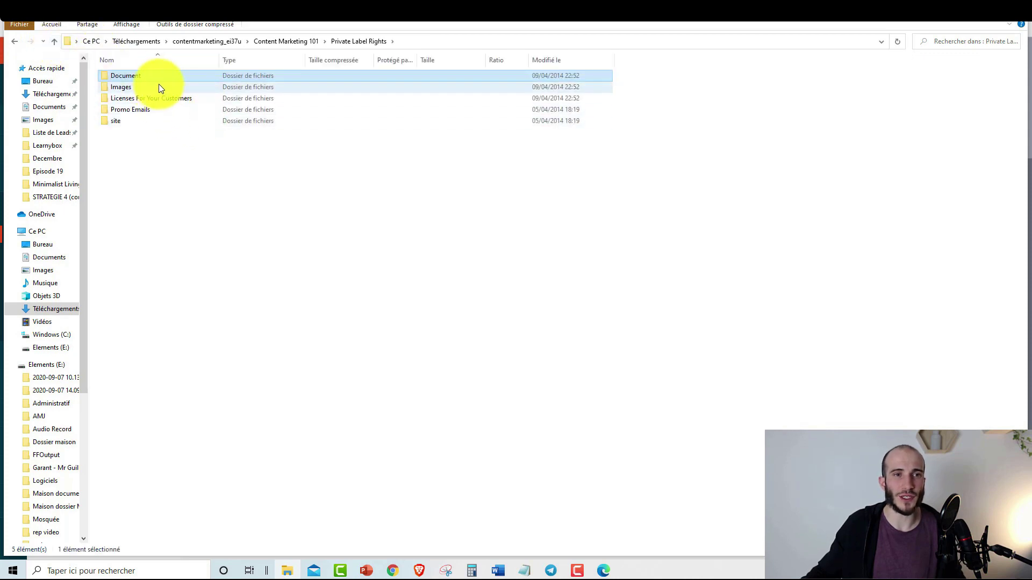
{"action": "double_click", "coordinate": [131, 121]}
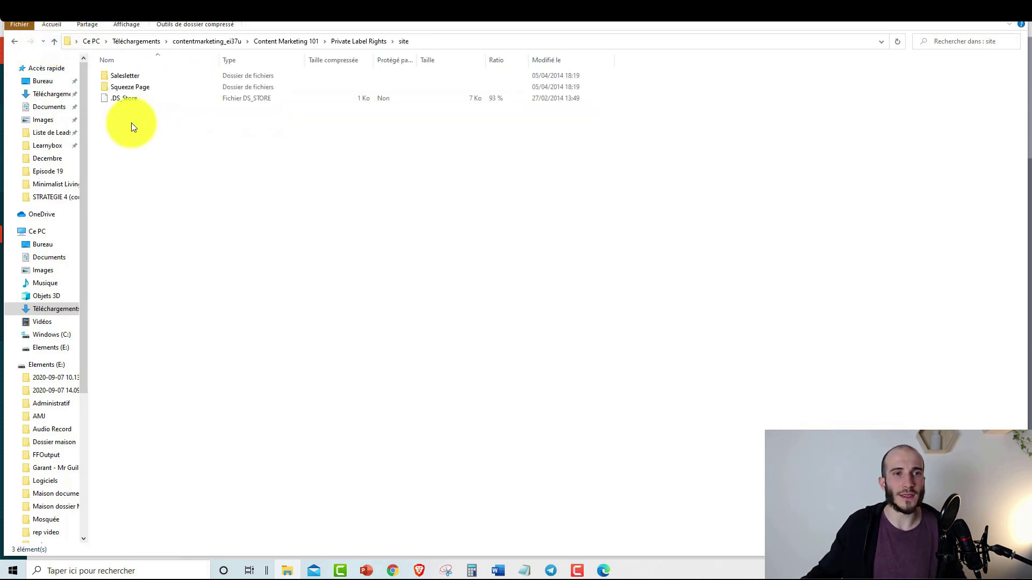
{"action": "left_click", "coordinate": [54, 41]}
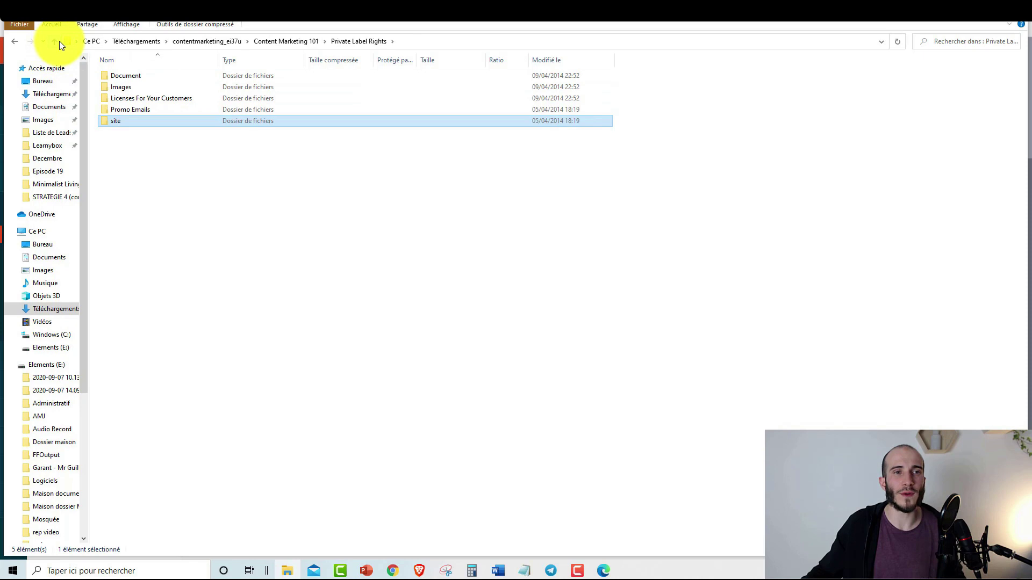
{"action": "double_click", "coordinate": [139, 121]}
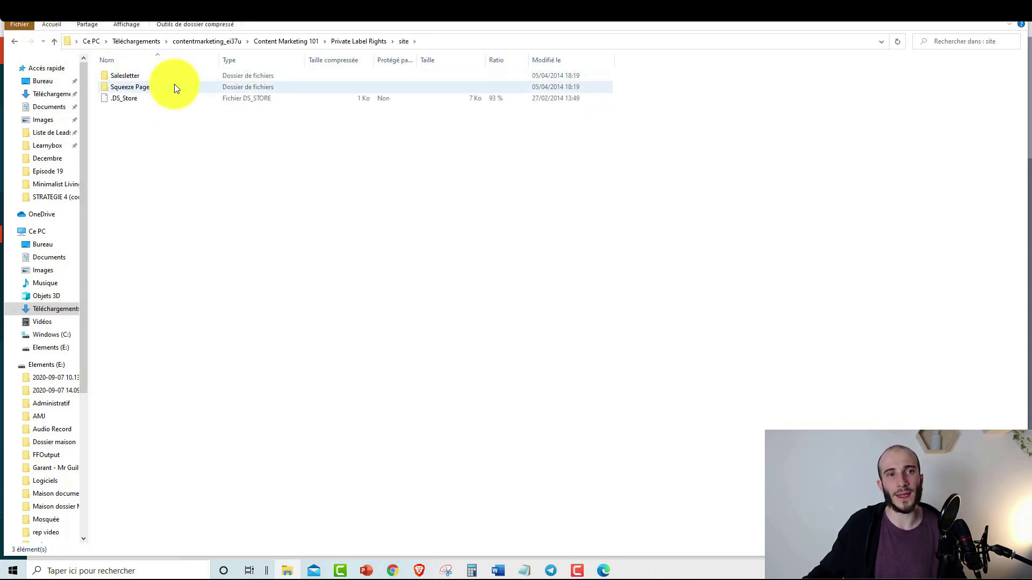
{"action": "double_click", "coordinate": [147, 77]}
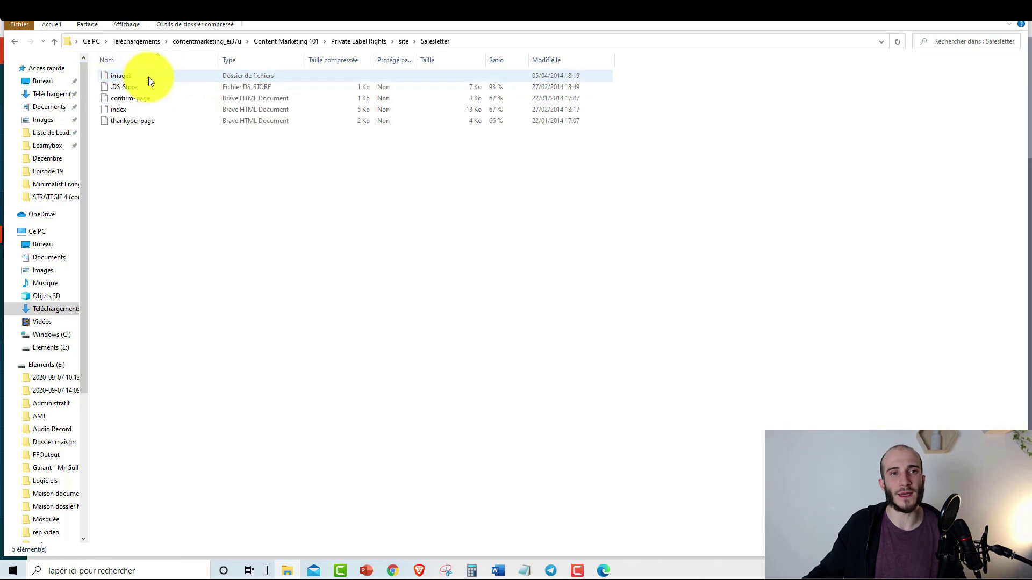
{"action": "double_click", "coordinate": [159, 110]}
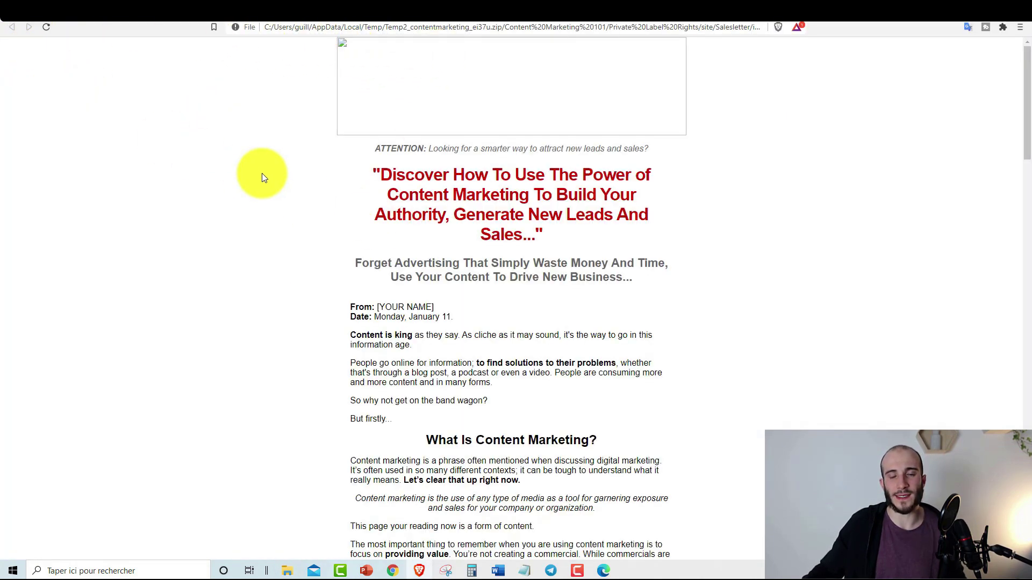
Read through the Content Marketing 101 sales letter from the headline down to the order box and back.
{"action": "scroll", "coordinate": [337, 188], "scroll_direction": "down", "scroll_amount": 20}
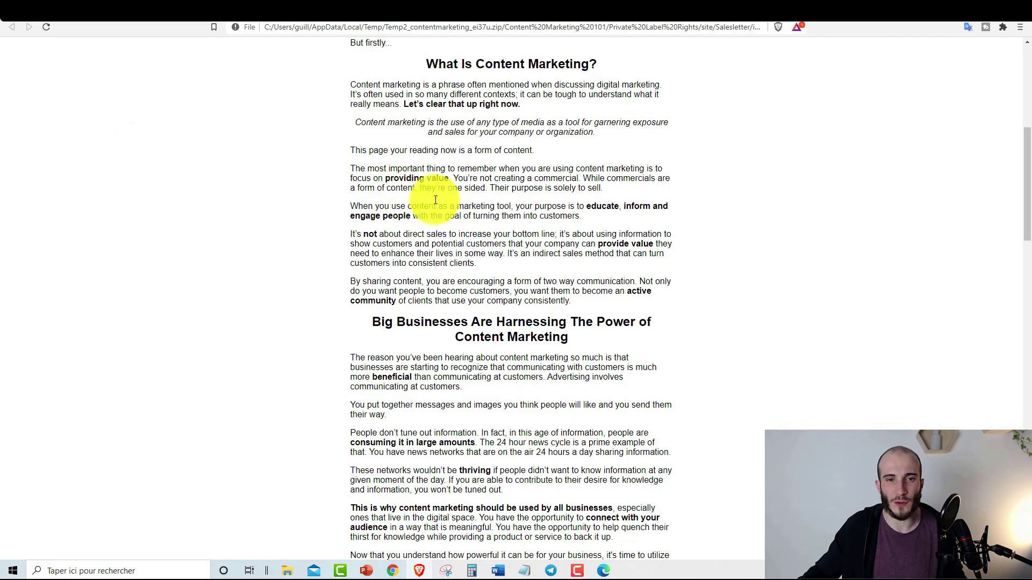
{"action": "scroll", "coordinate": [467, 210], "scroll_direction": "down", "scroll_amount": 2}
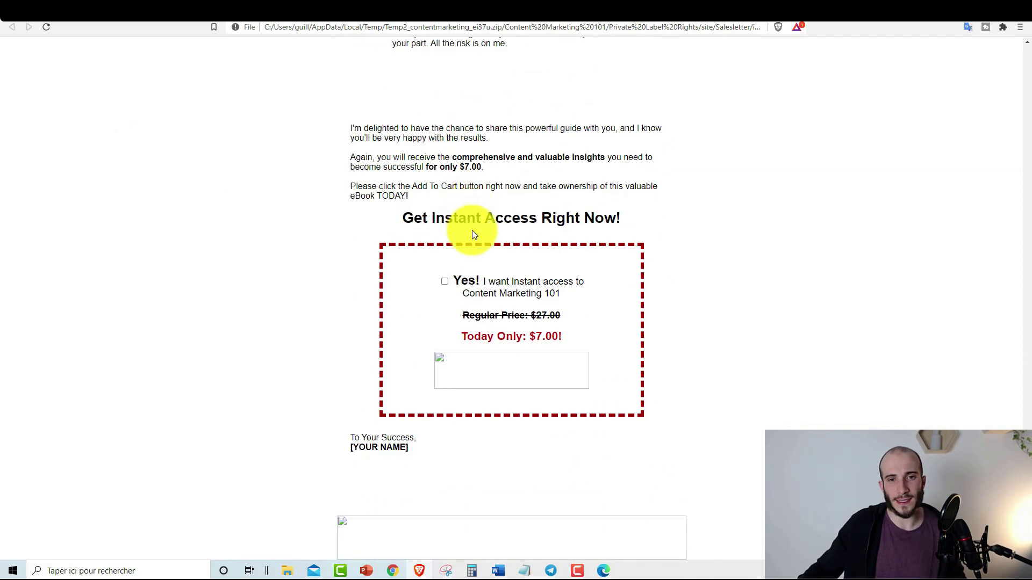
{"action": "scroll", "coordinate": [478, 237], "scroll_direction": "up", "scroll_amount": 20}
{"action": "scroll", "coordinate": [476, 266], "scroll_direction": "up", "scroll_amount": 8}
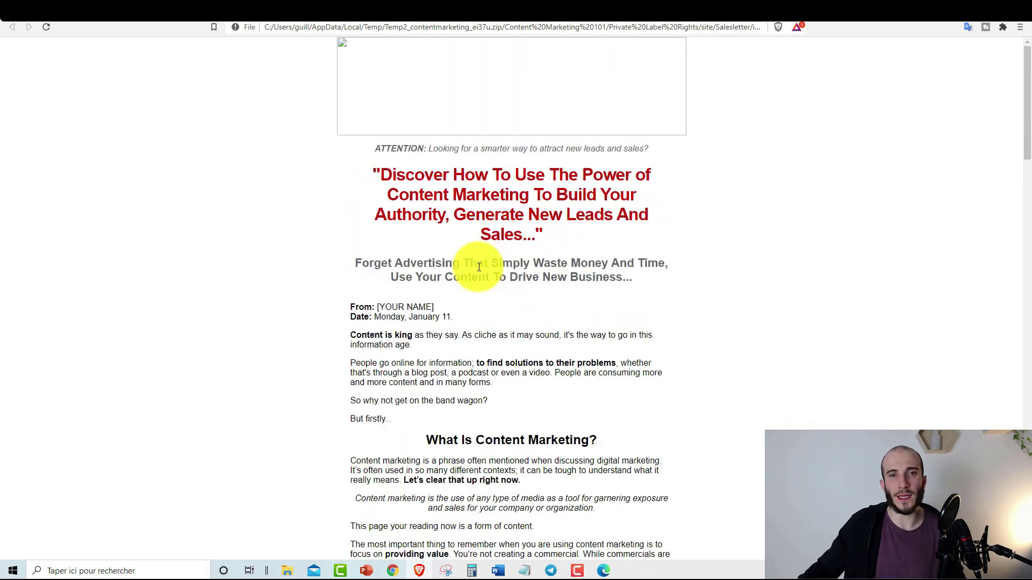
{"action": "scroll", "coordinate": [500, 315], "scroll_direction": "down", "scroll_amount": 20}
{"action": "scroll", "coordinate": [478, 309], "scroll_direction": "down", "scroll_amount": 5}
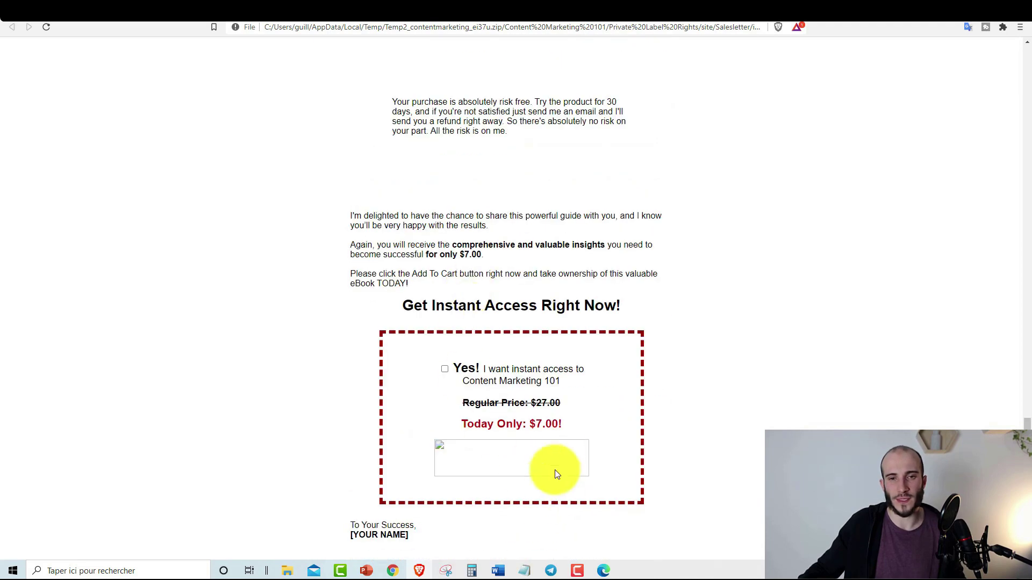
{"action": "scroll", "coordinate": [508, 279], "scroll_direction": "up", "scroll_amount": 7}
{"action": "scroll", "coordinate": [506, 250], "scroll_direction": "up", "scroll_amount": 20}
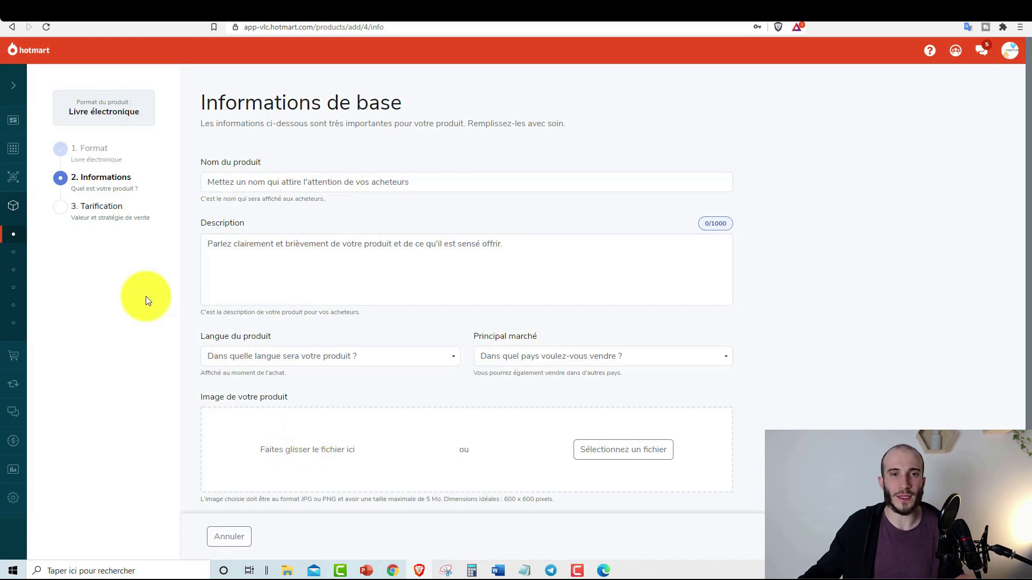
Look over the rest of the Hotmart product information form, go to the Accueil dashboard and open the Ventes transactions page.
{"action": "scroll", "coordinate": [507, 252], "scroll_direction": "down", "scroll_amount": 3}
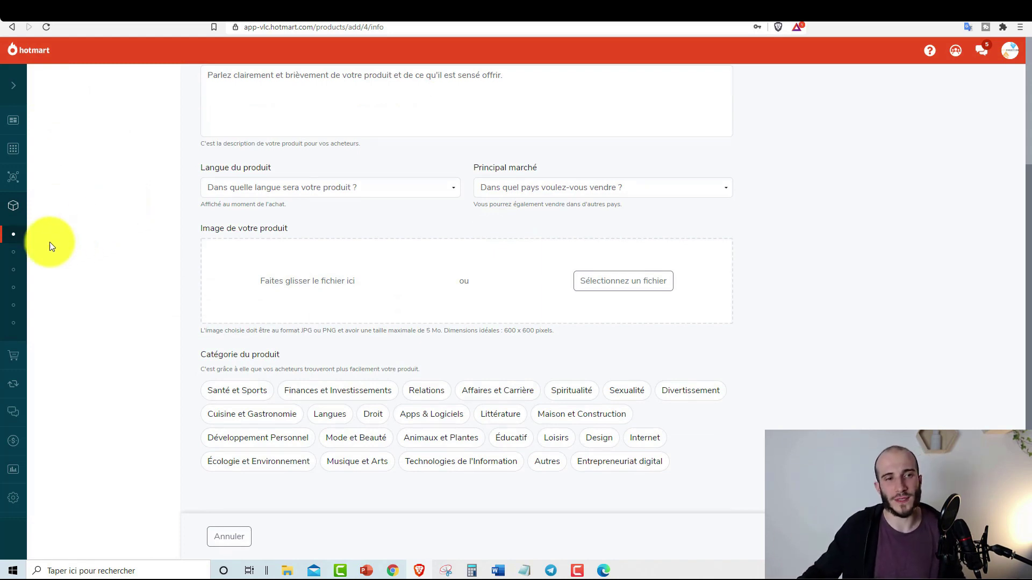
{"action": "mouse_move", "coordinate": [19, 257]}
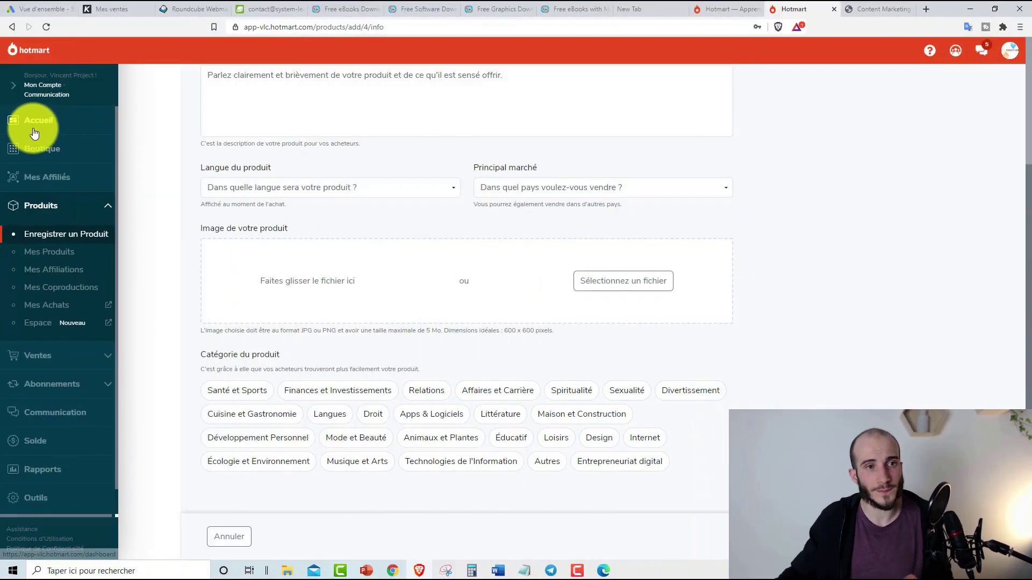
{"action": "left_click", "coordinate": [34, 123]}
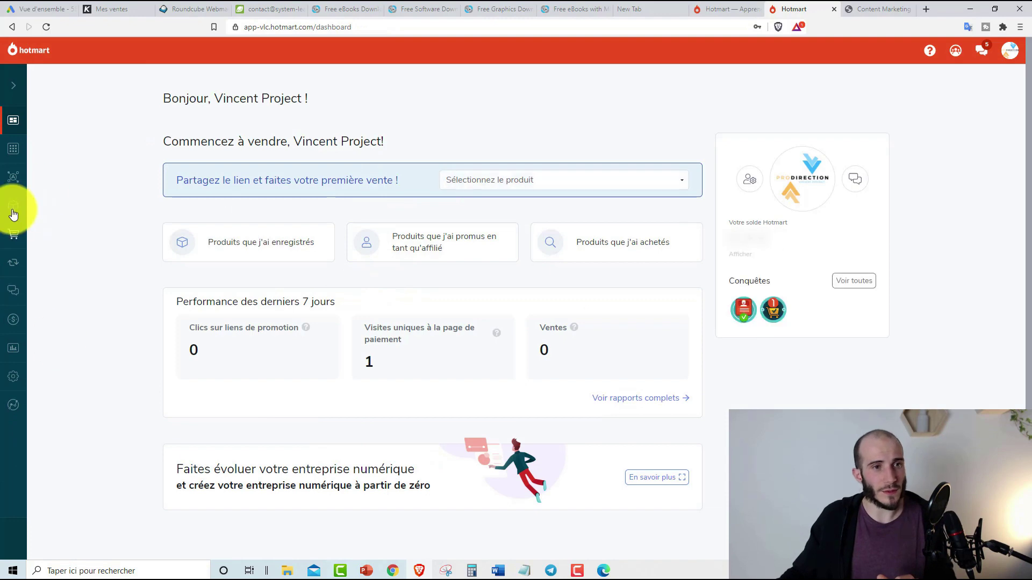
{"action": "left_click", "coordinate": [80, 234]}
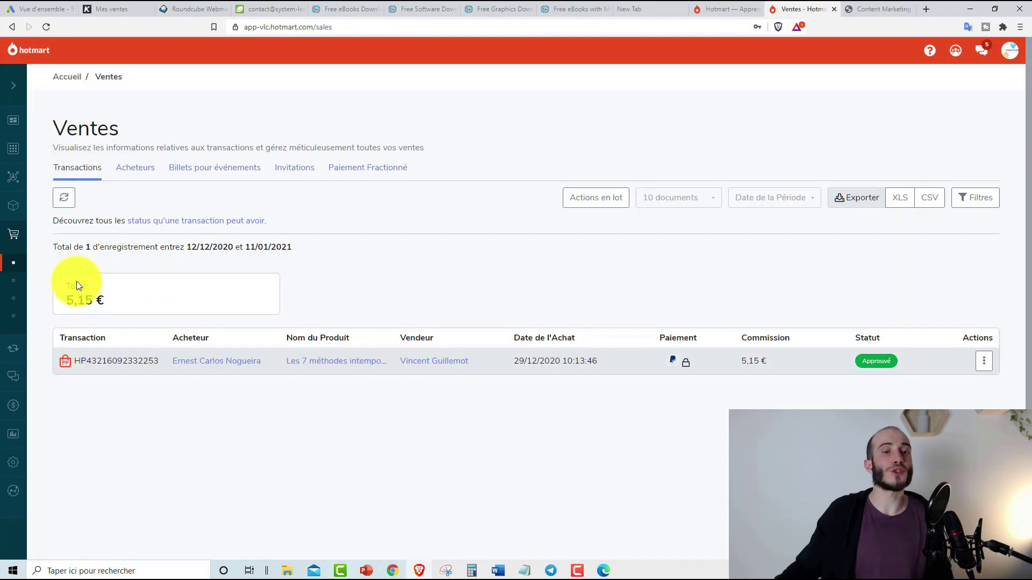
Highlight the total sales amount above the transactions table on the Ventes page.
{"action": "left_click_drag", "start_coordinate": [67, 299], "coordinate": [104, 296]}
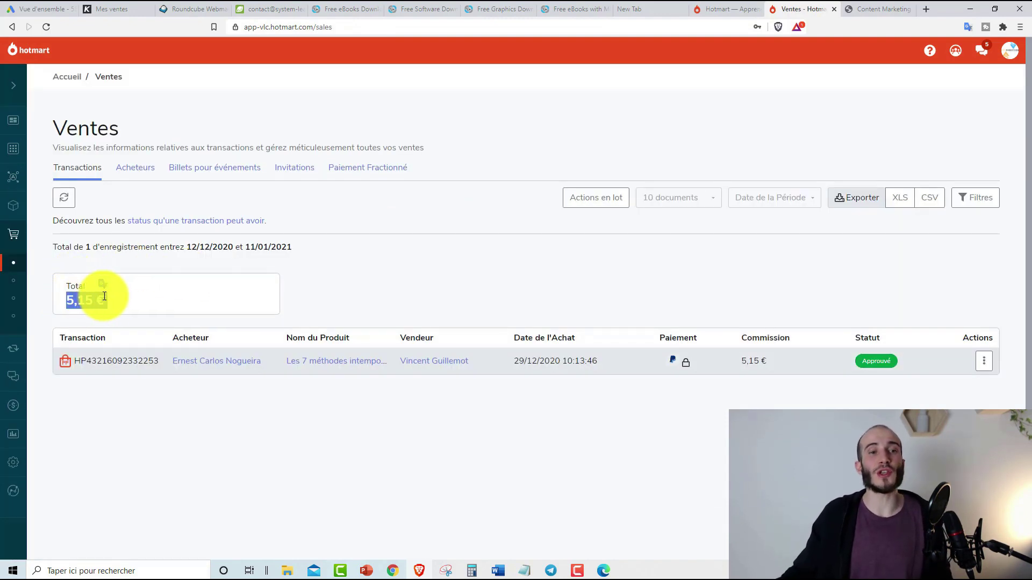
{"action": "left_click", "coordinate": [243, 311]}
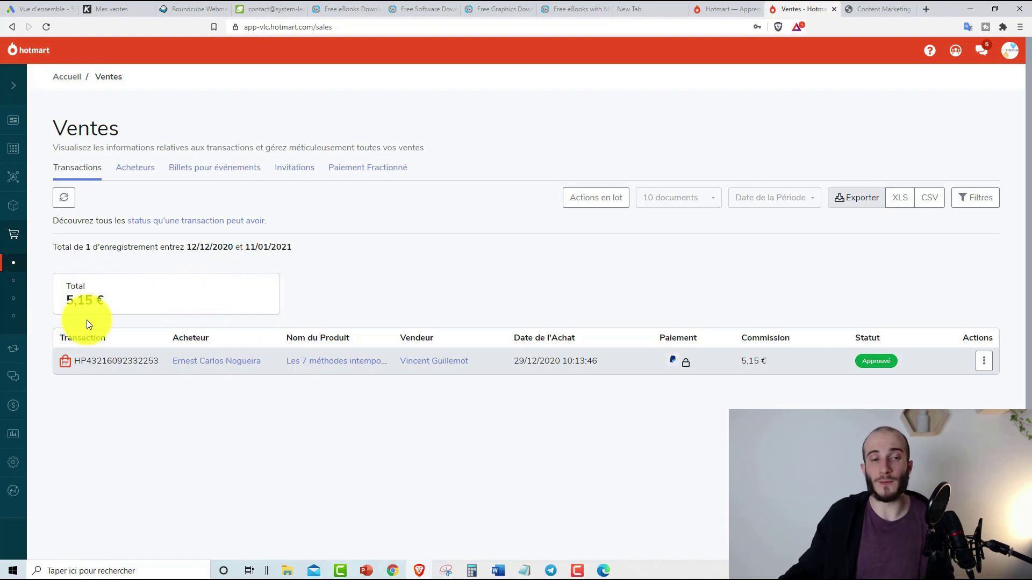
{"action": "left_click_drag", "start_coordinate": [67, 304], "coordinate": [107, 307]}
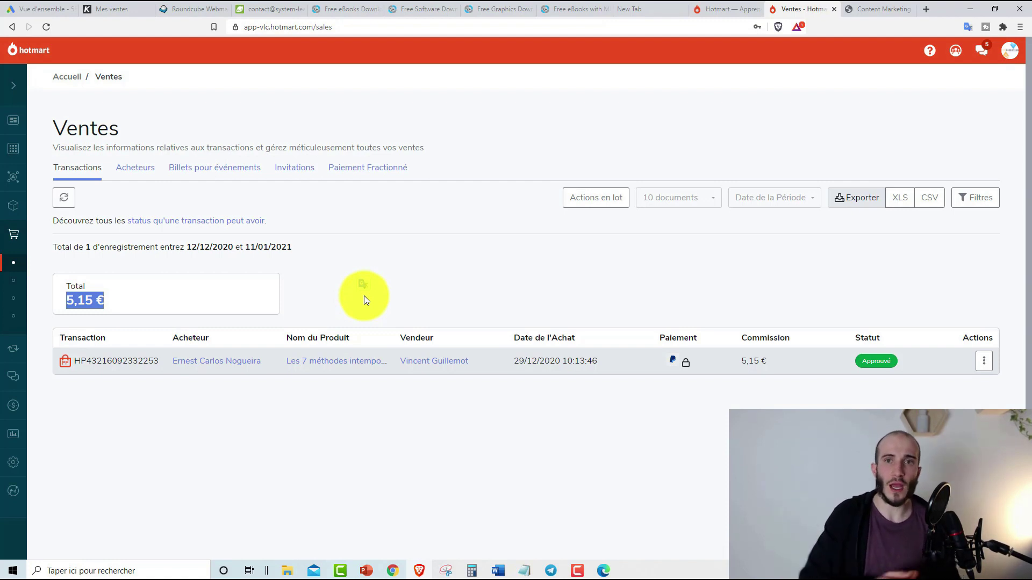
Switch to the open plrmines.com page listing free eBooks with MRR license.
{"action": "left_click", "coordinate": [864, 9]}
{"action": "left_click", "coordinate": [574, 9]}
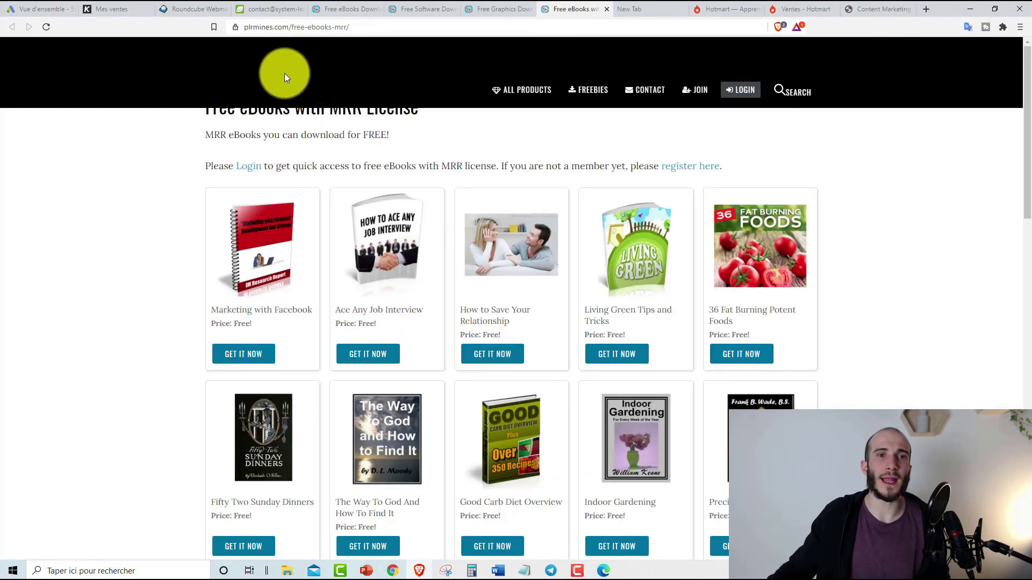